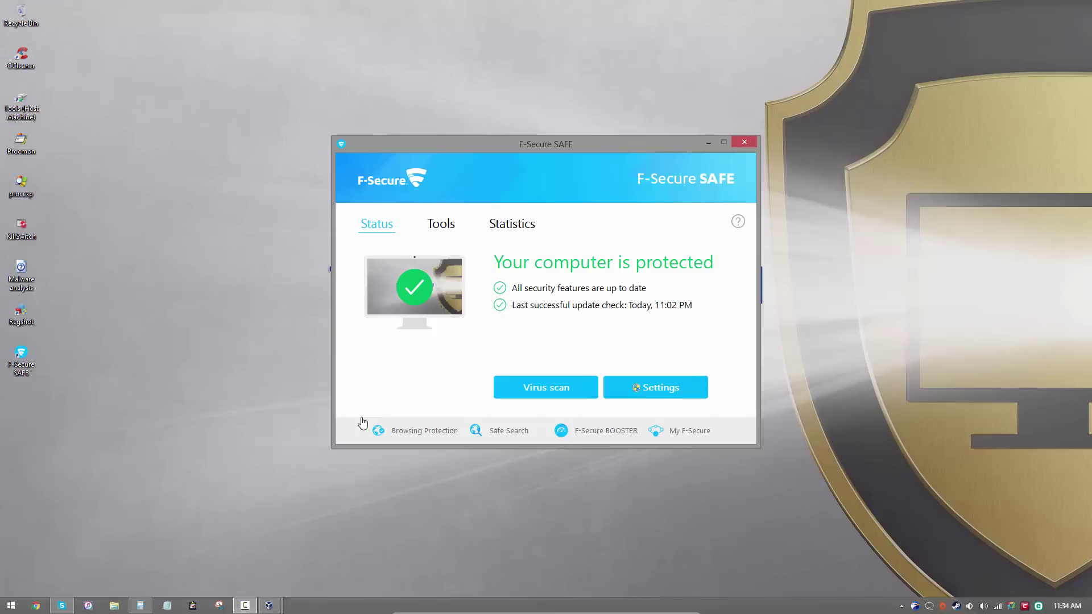
Step: Browse the Tools, Statistics and Status tabs, then open F-Secure SAFE's Settings
left_click(439, 225)
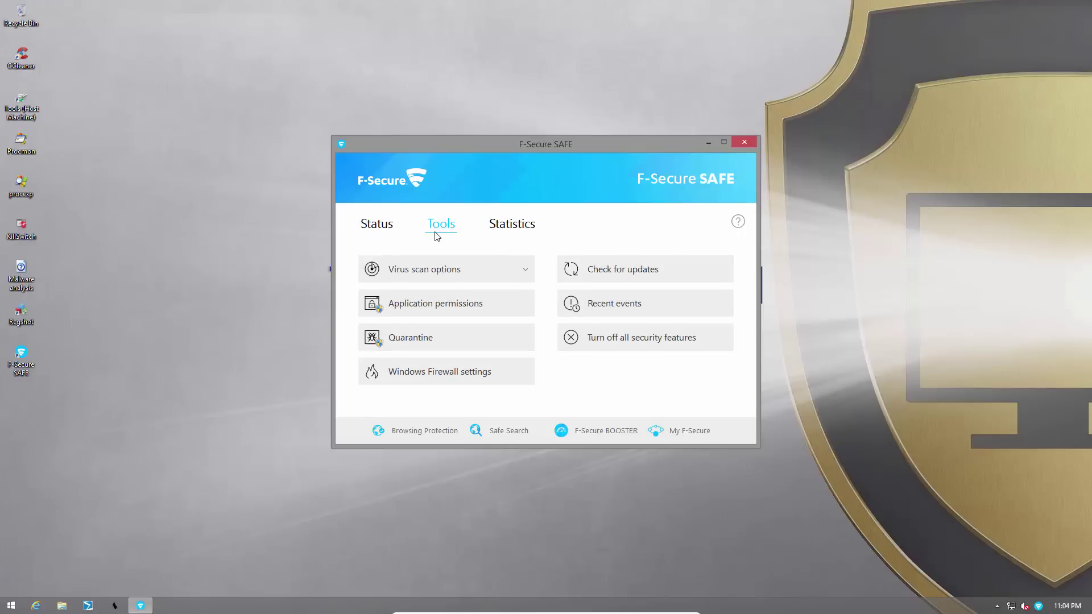
left_click(503, 234)
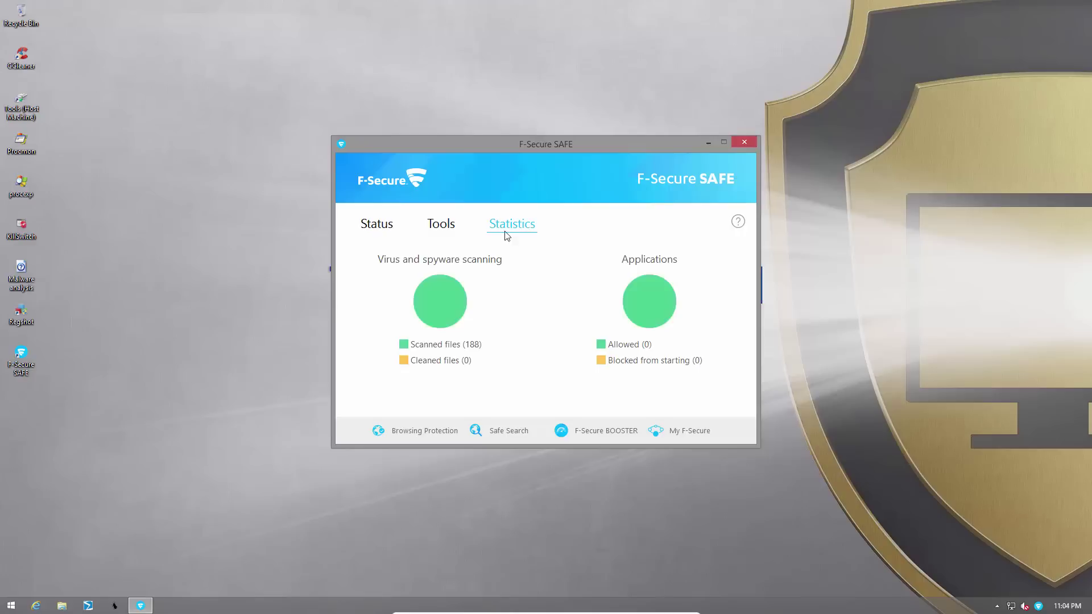
left_click(390, 233)
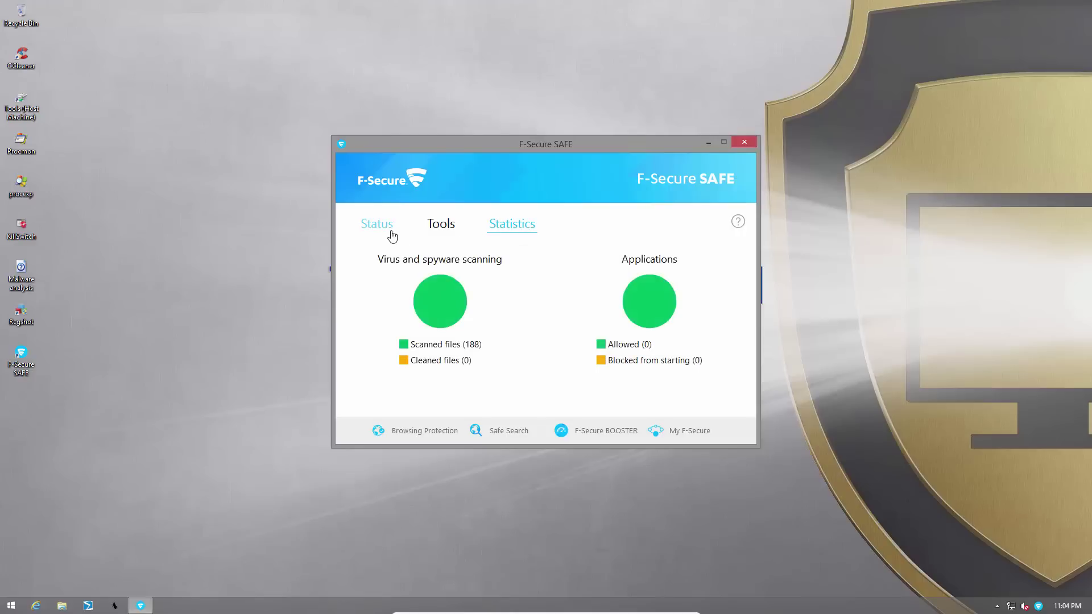
left_click(644, 389)
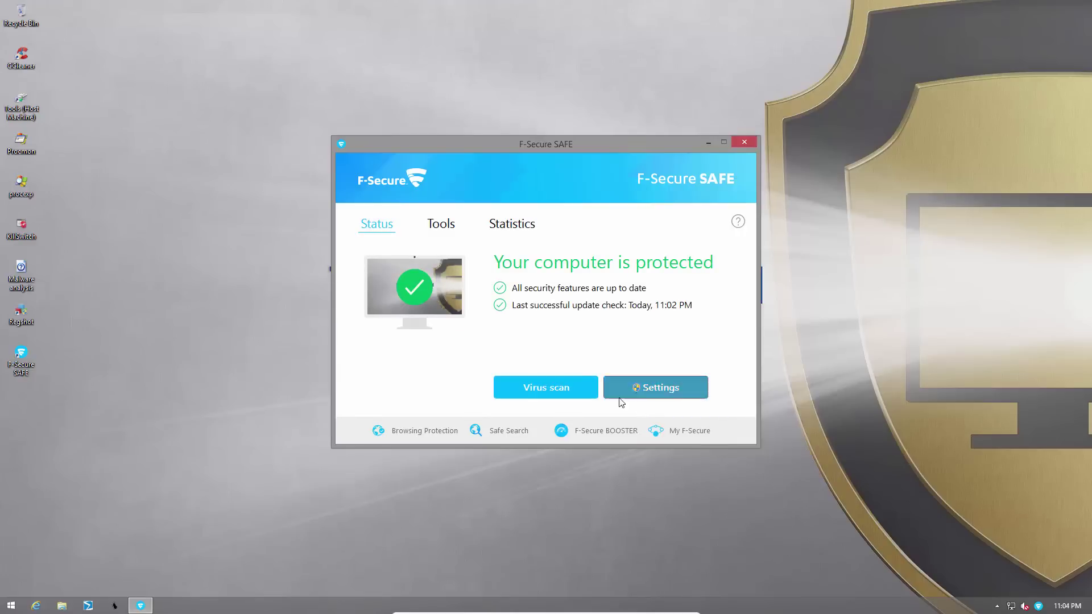
Step: Grant admin access, review DeepGuard, Database updates, Scheduled scanning, Spam filtering and Firewall, then cancel
left_click(596, 324)
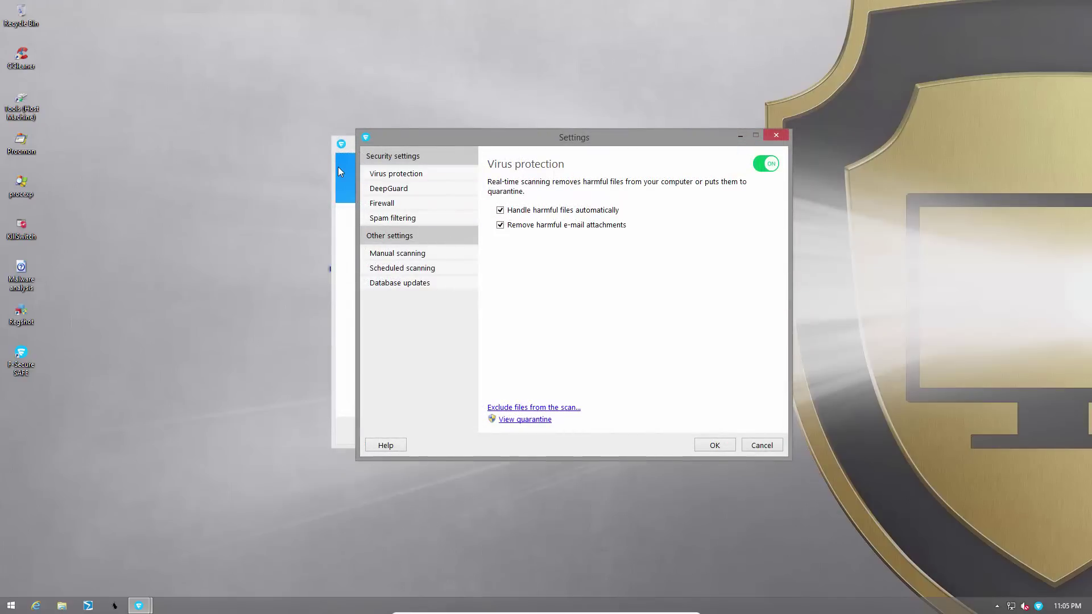
key("Down")
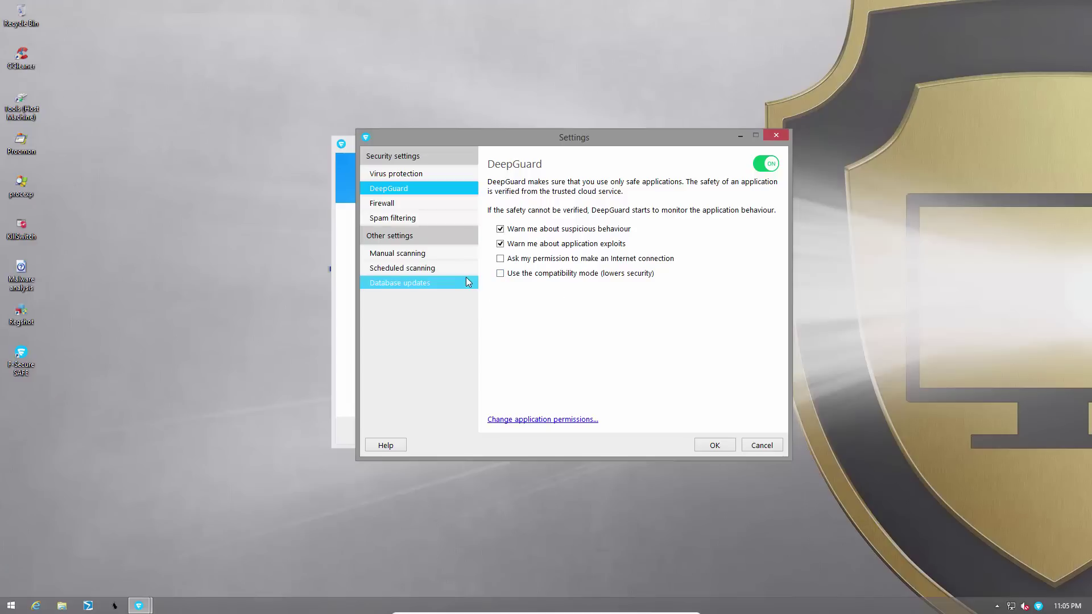
left_click(418, 281)
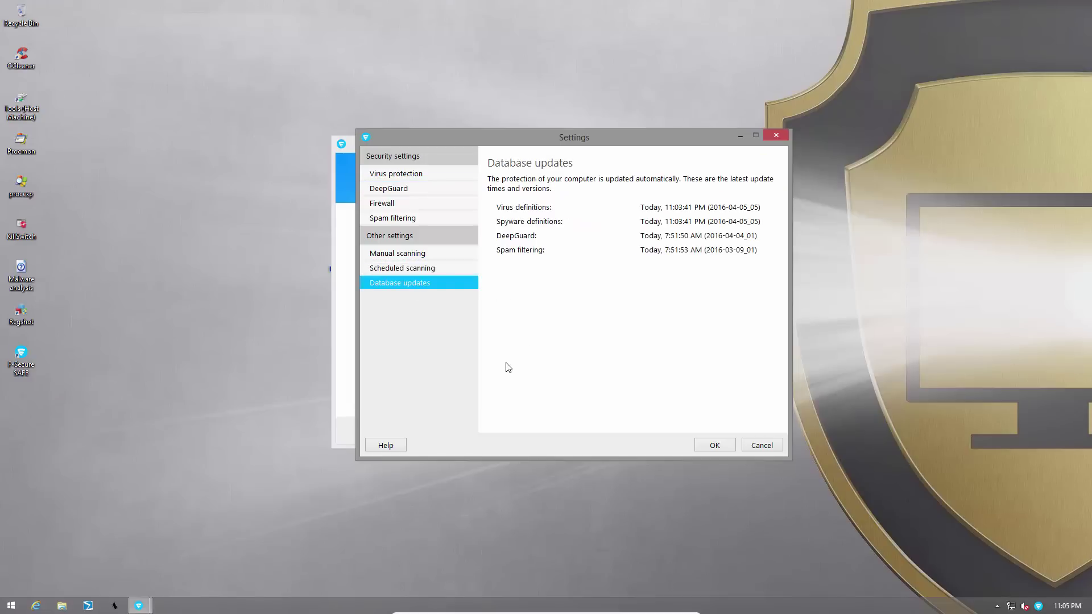
left_click(408, 270)
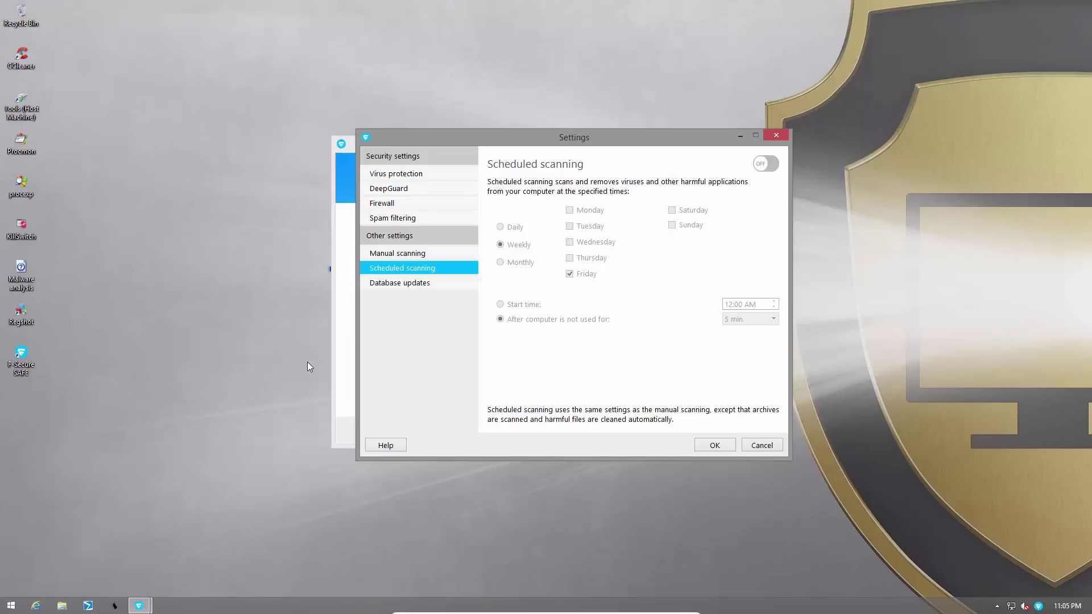
left_click(392, 220)
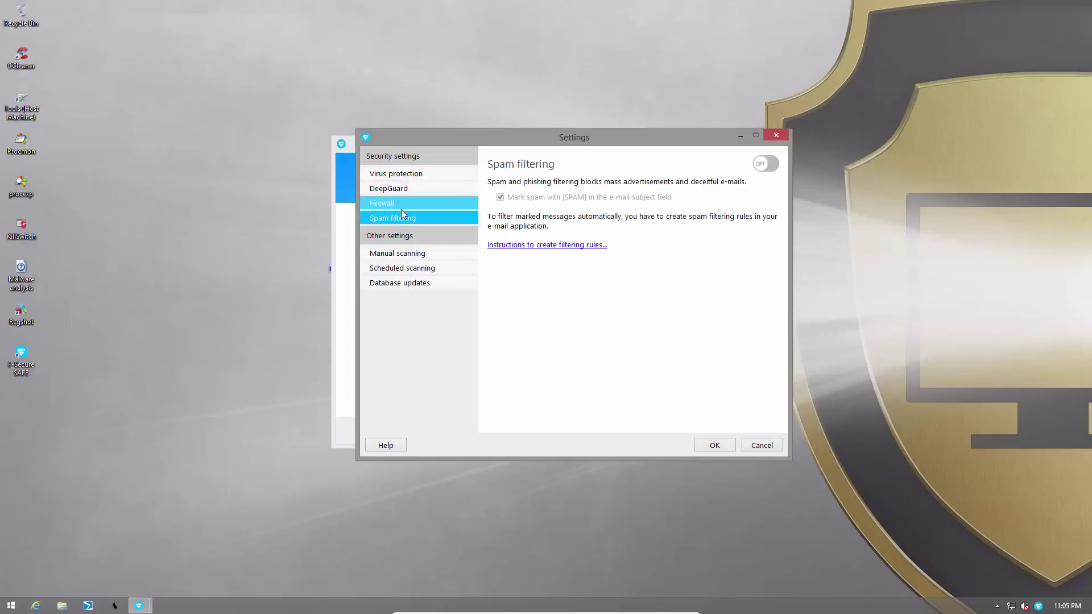
left_click(414, 203)
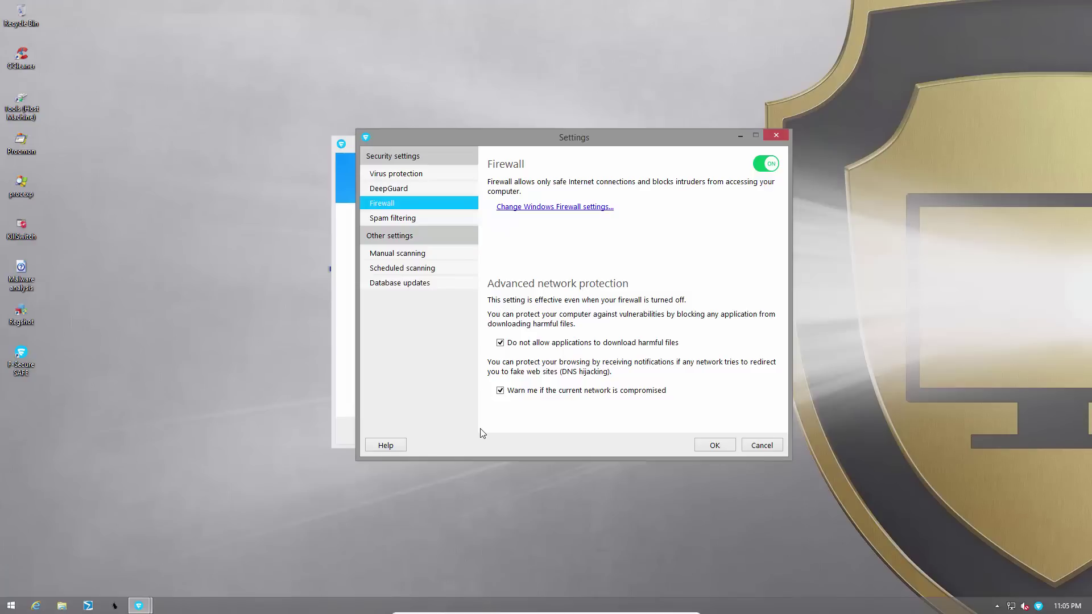
left_click(763, 445)
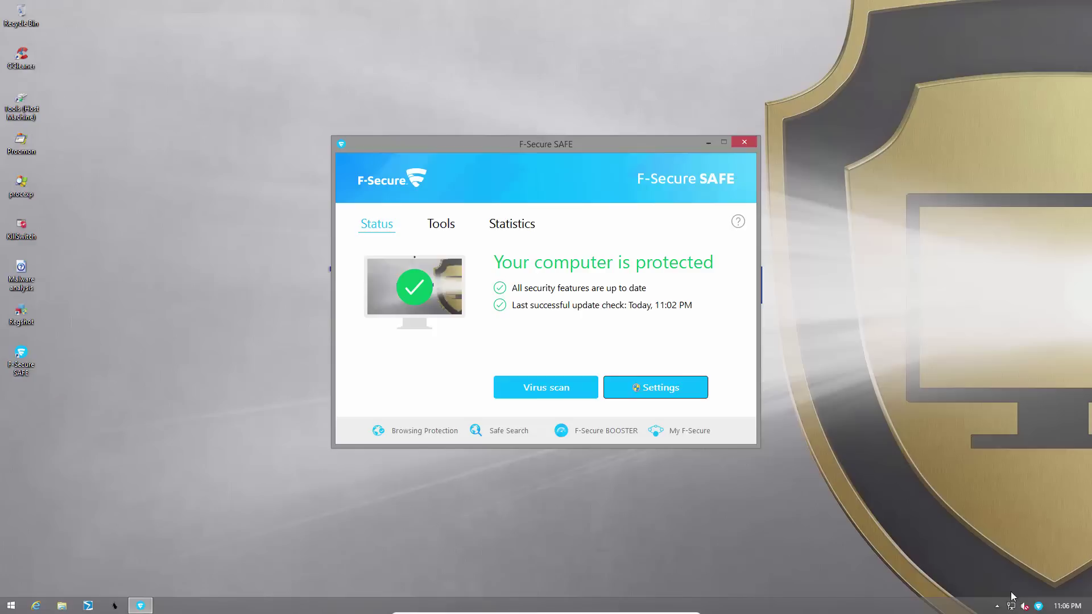
Step: Run a manual update check from the F-Secure tray icon and close the results
right_click(1039, 607)
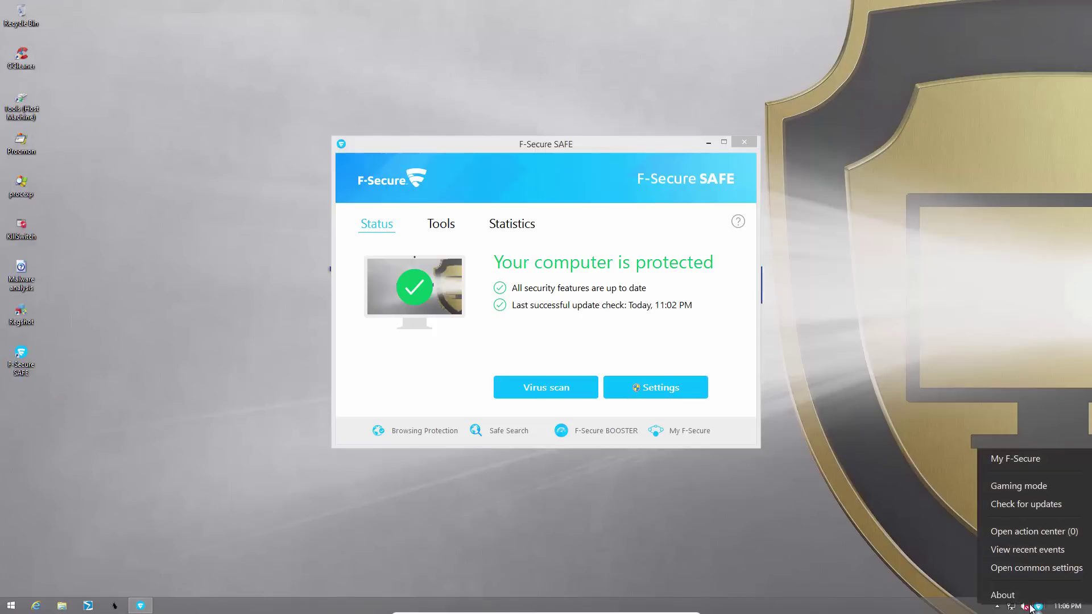
left_click(1017, 505)
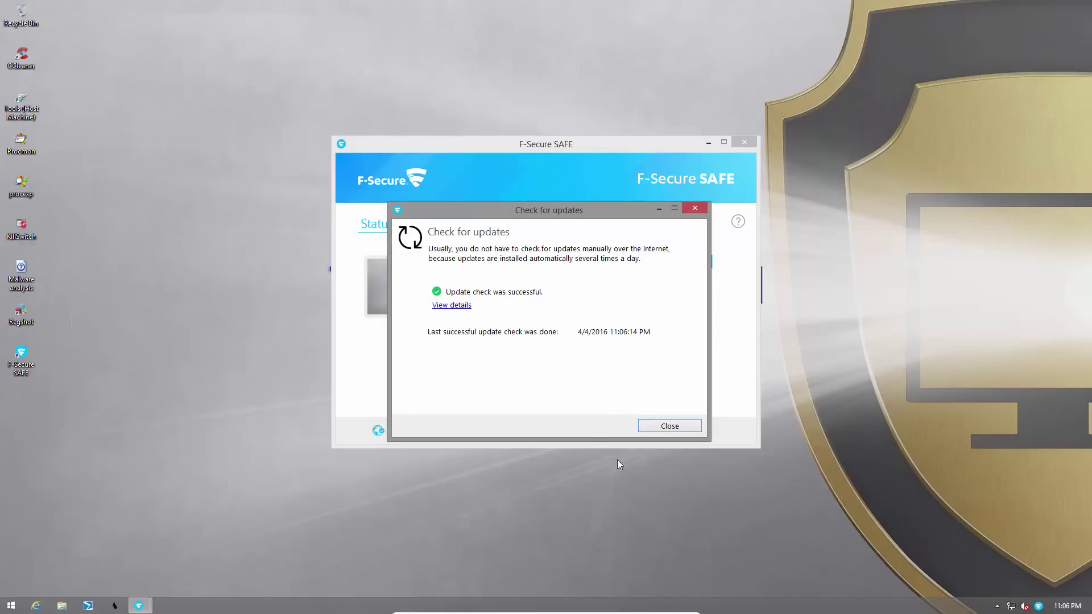
left_click(670, 427)
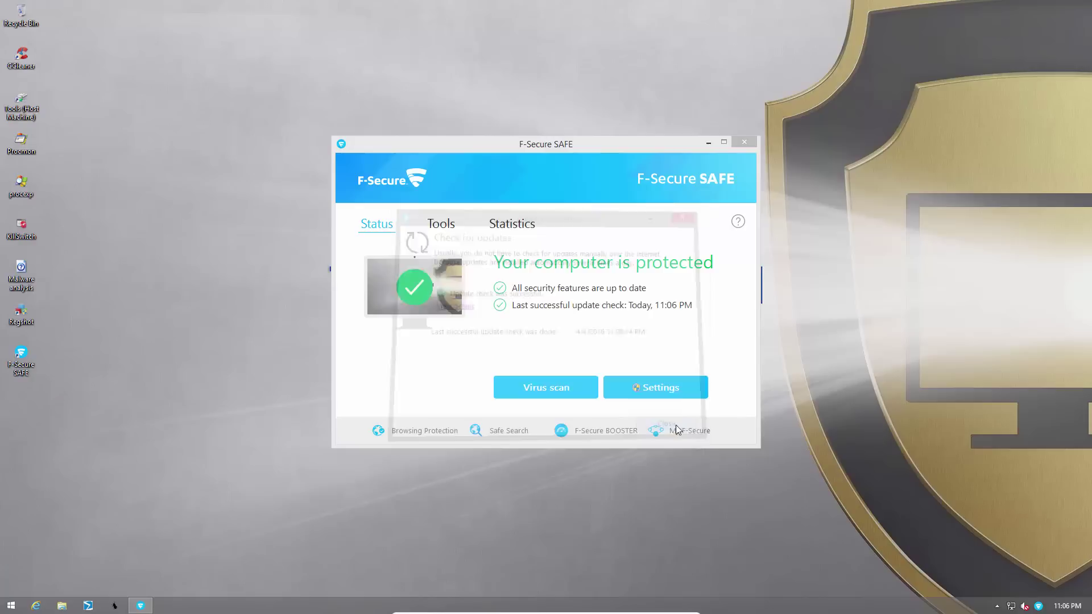
Step: Toggle Gaming mode on and off again from the tray icon menu
right_click(1041, 606)
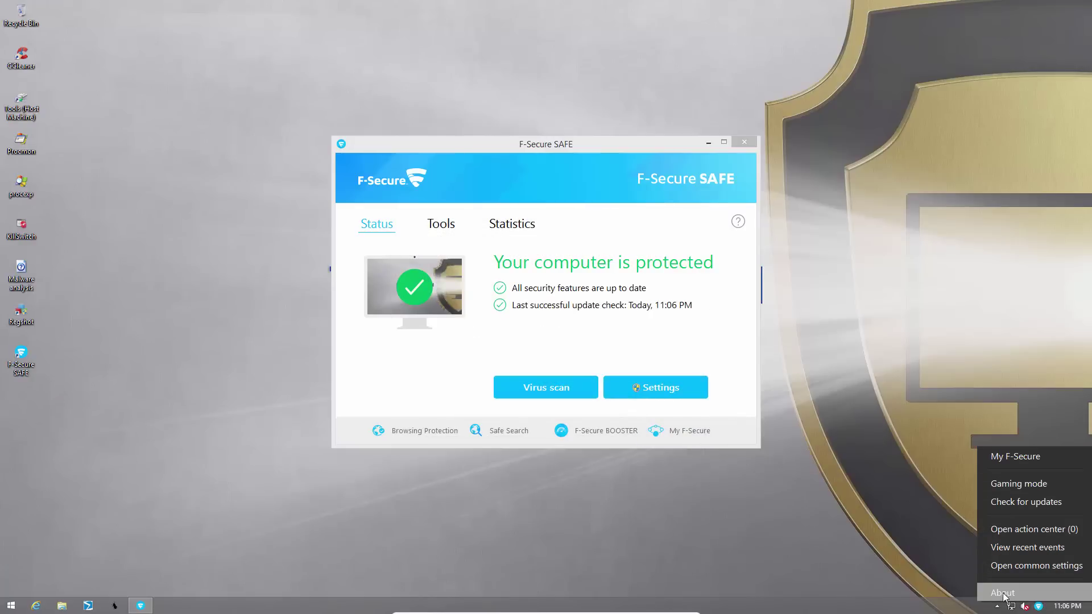
left_click(1001, 485)
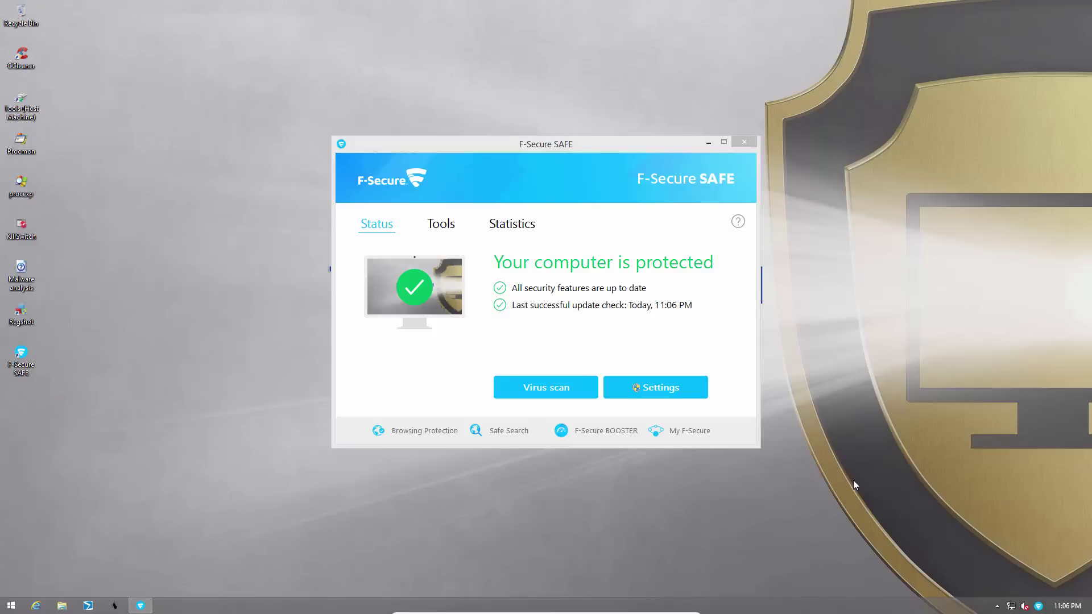
right_click(1039, 607)
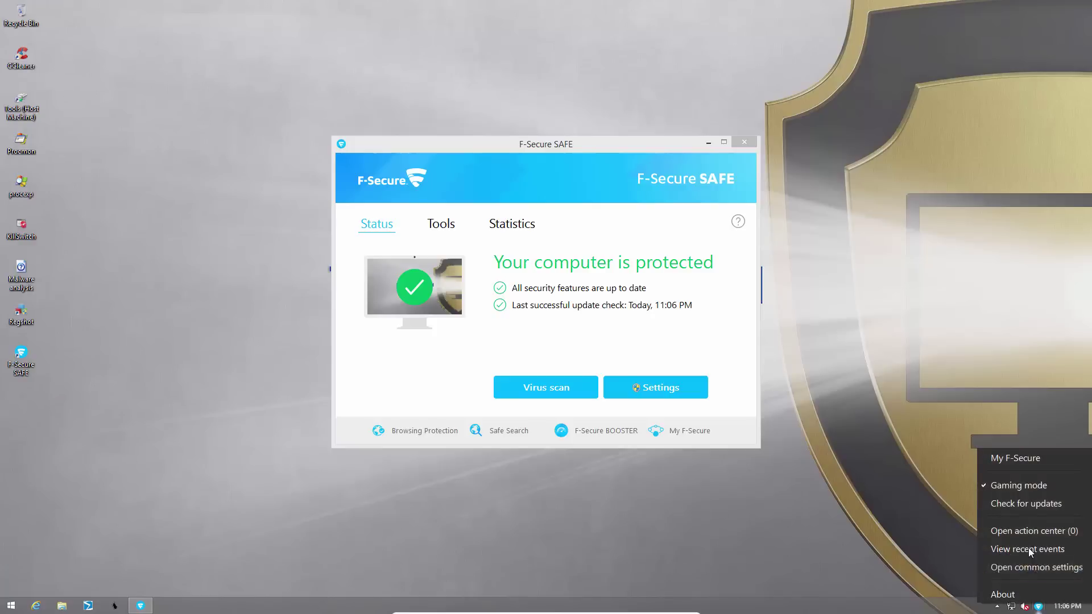
left_click(1023, 484)
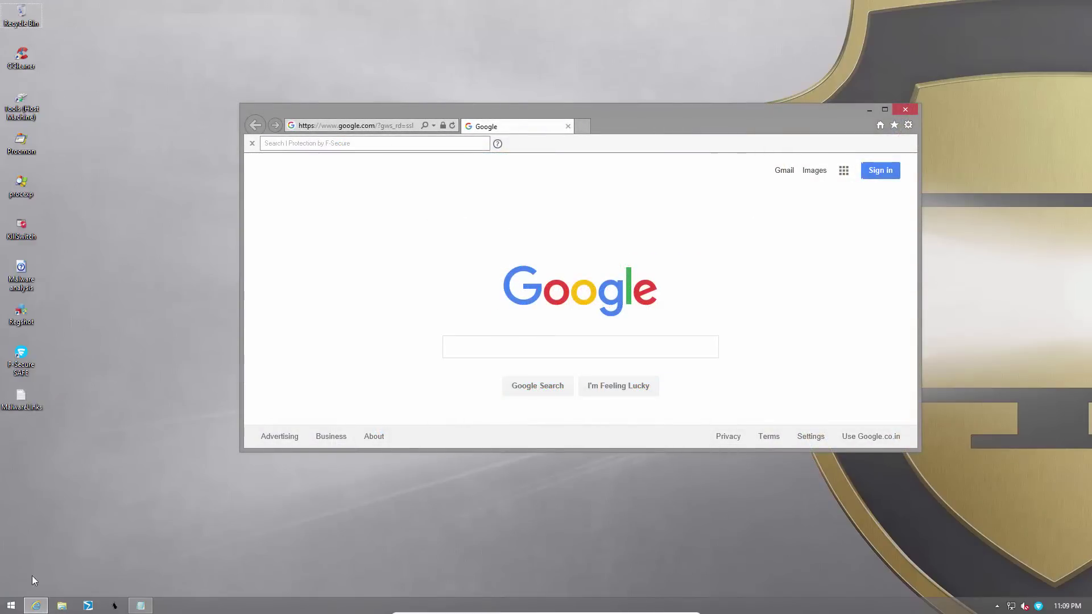
Step: Load the bellefonte.net/Output.exe link from the MalwareLinks notes, which F-Secure blocks
left_click(137, 610)
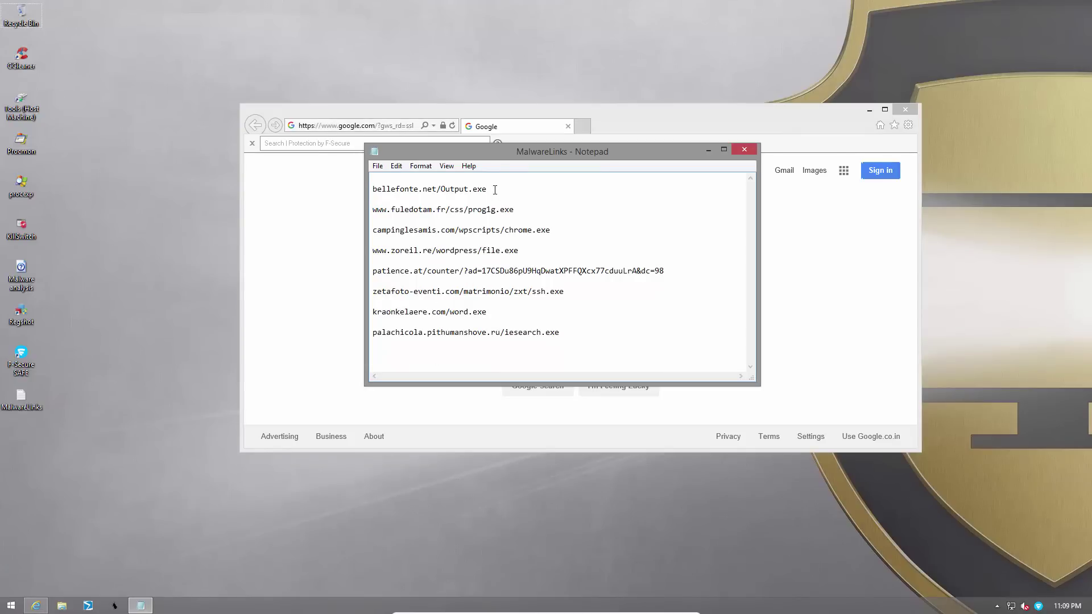
left_click_drag(495, 189, 503, 175)
key("ctrl+c")
left_click(708, 150)
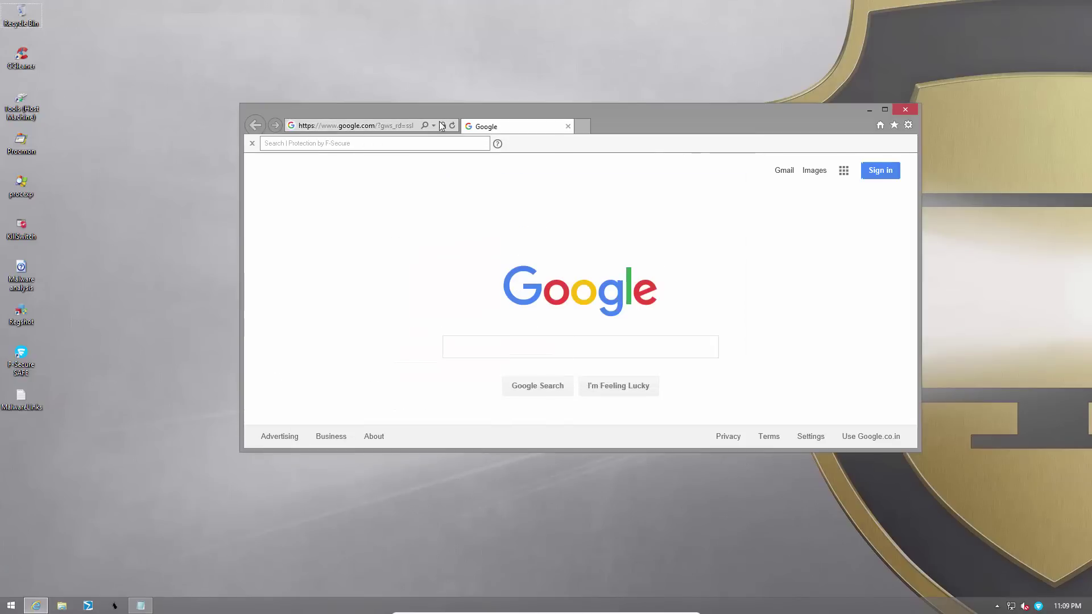
left_click(401, 125)
key("ctrl+v")
key("Return")
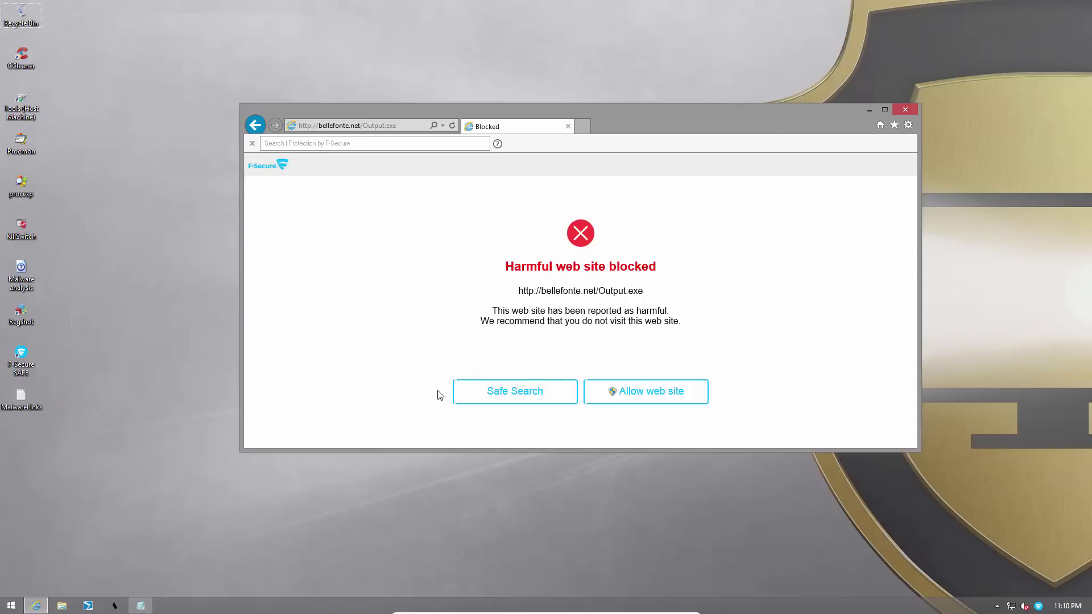
left_click(141, 606)
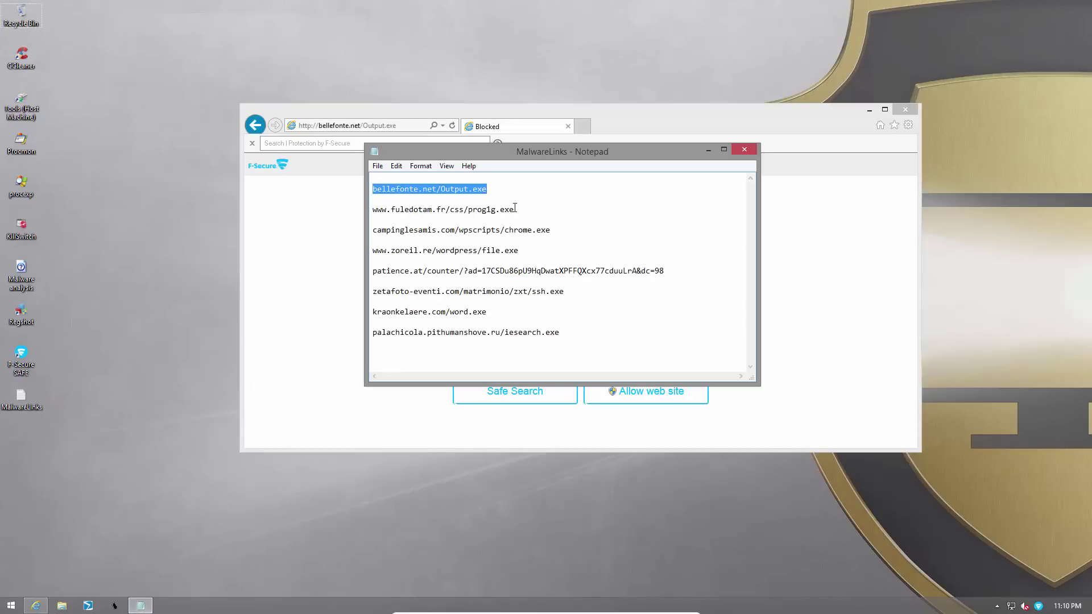
left_click_drag(373, 209, 520, 209)
key("ctrl+c")
left_click(708, 150)
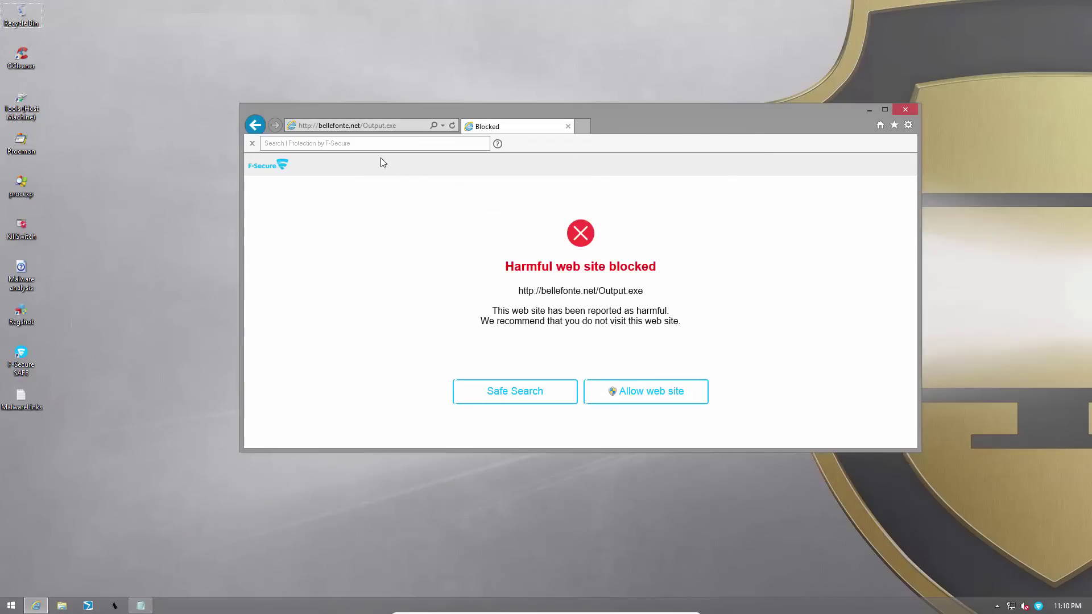
left_click(356, 125)
key("ctrl+v")
key("Return")
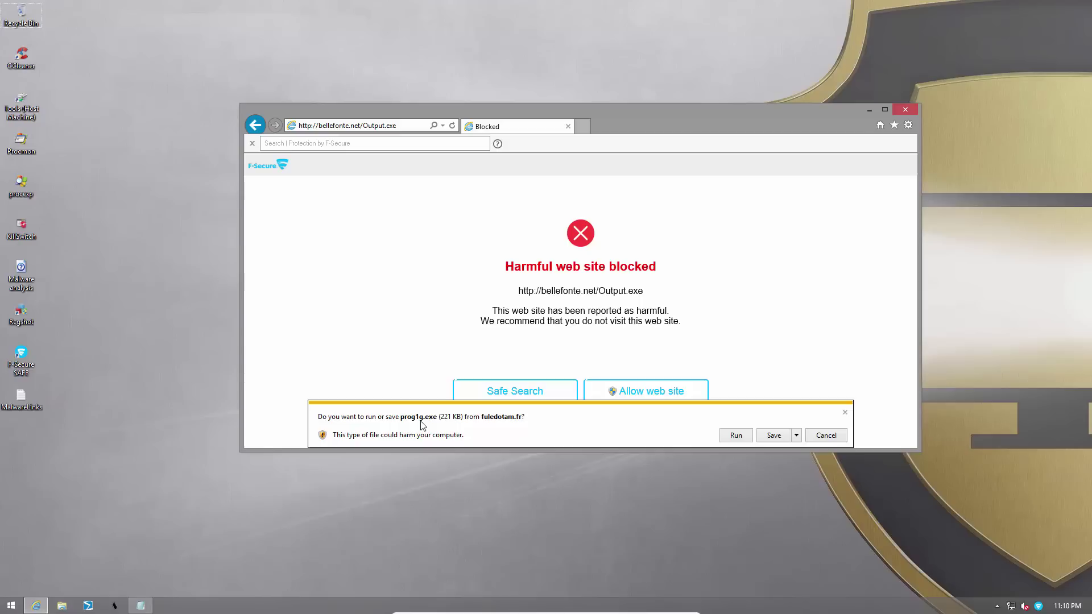
Step: Run prog1g.exe so F-Secure blocks it as harmful, and dismiss the warning
left_click(726, 437)
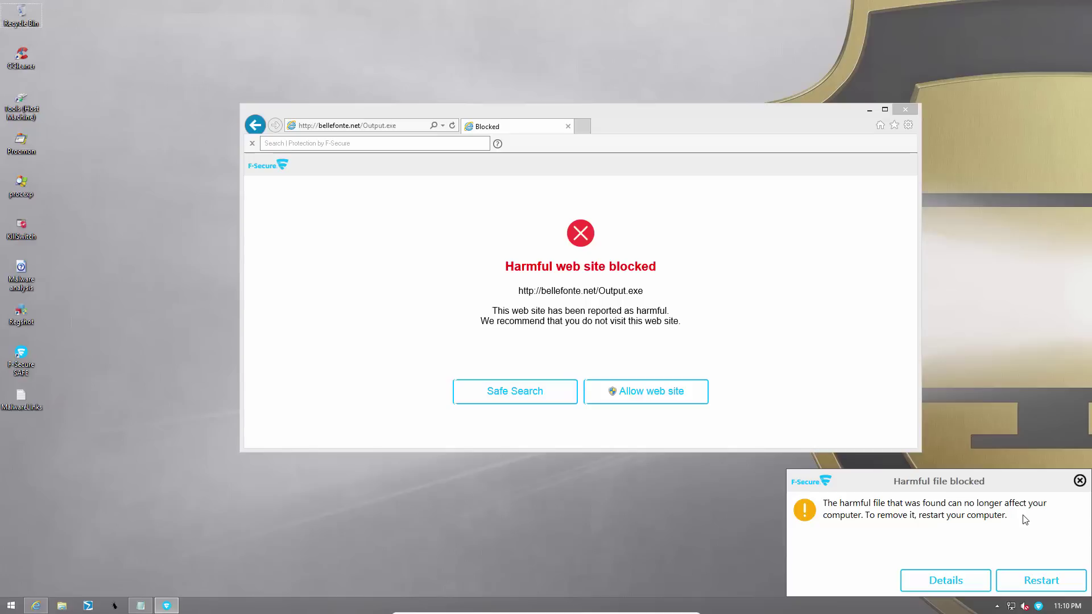
left_click(1075, 480)
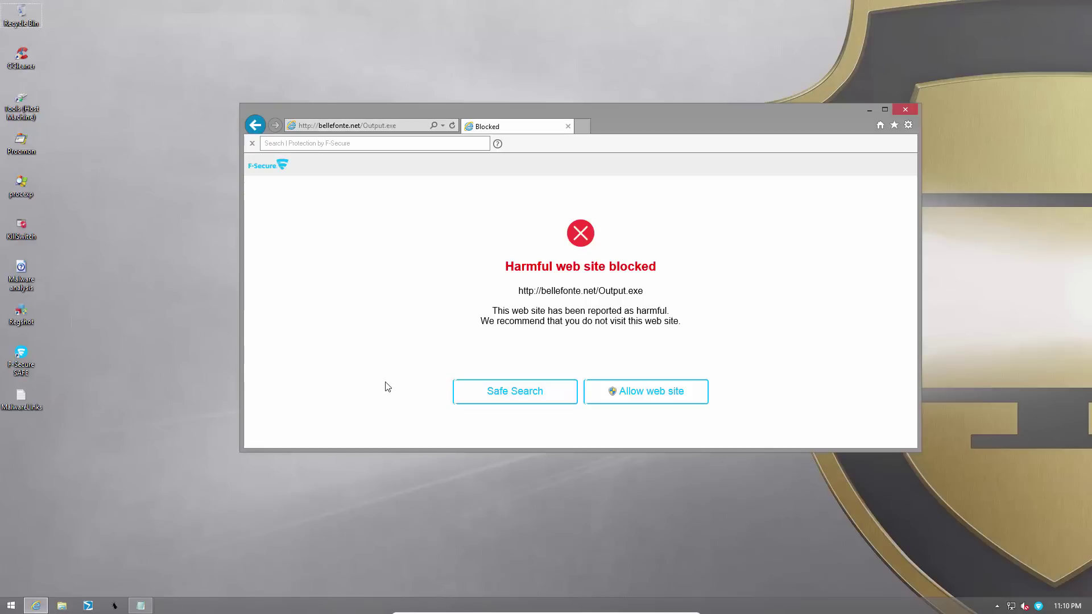
Step: Load the campinglesamis.com chrome.exe sample link from the notes in Internet Explorer
left_click(140, 605)
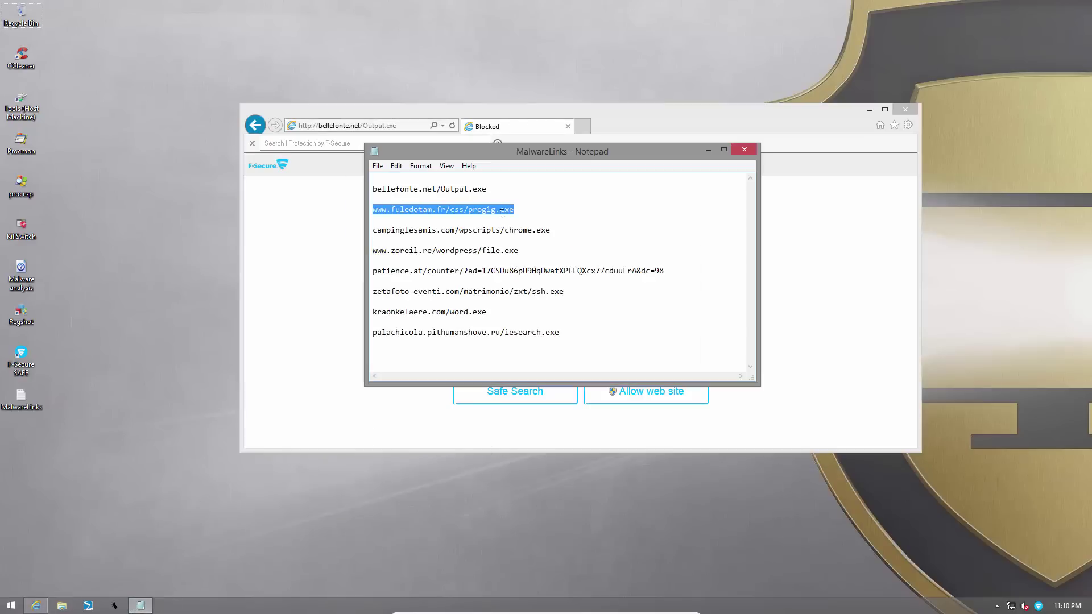
left_click_drag(558, 232, 555, 217)
key("ctrl+c")
left_click(303, 258)
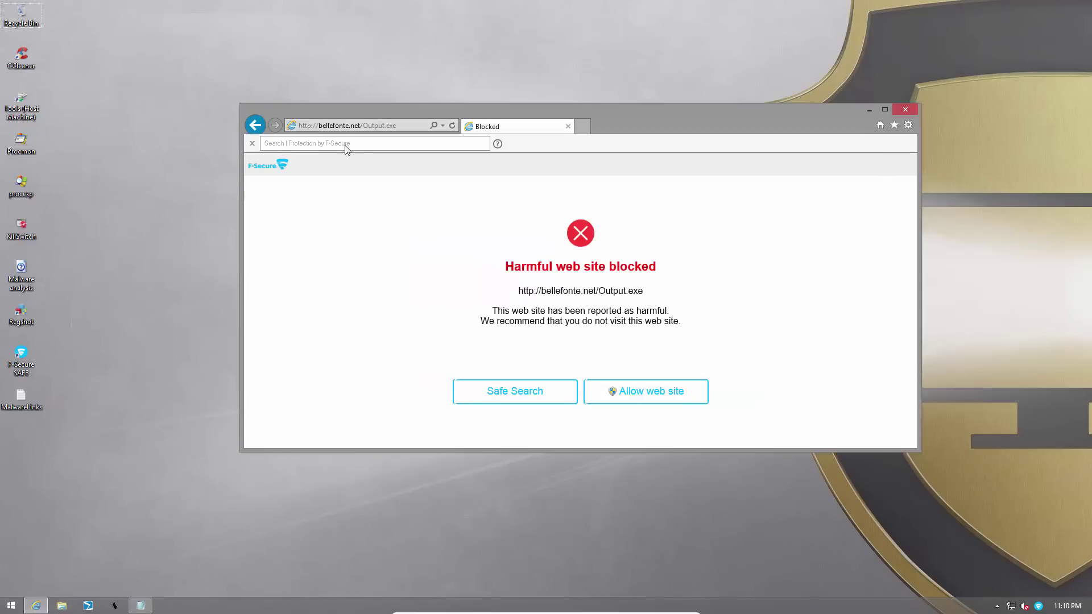
left_click(321, 125)
key("ctrl+v")
key("Return")
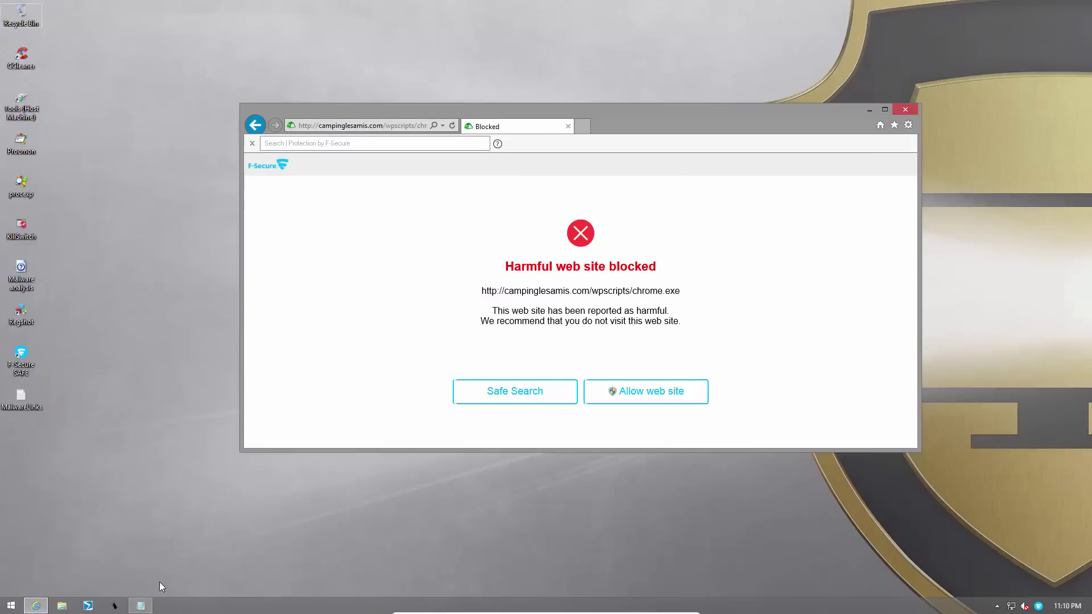
Step: Load the zoreil.re sample file link from the notes
left_click(141, 606)
key("Down")
key("Down")
key("Home")
key("shift+End")
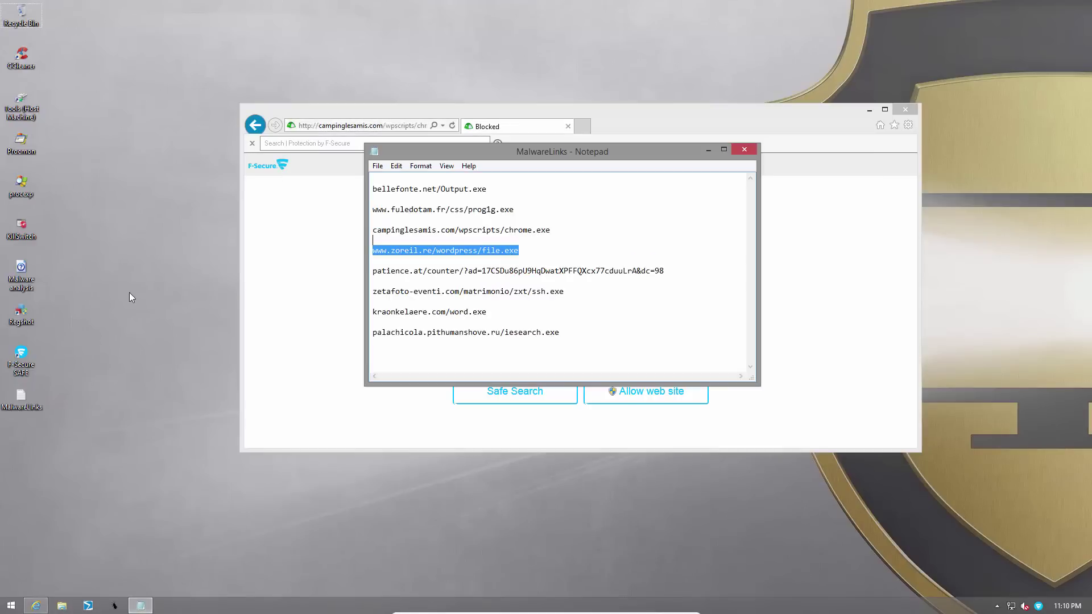
left_click(270, 264)
left_click(362, 127)
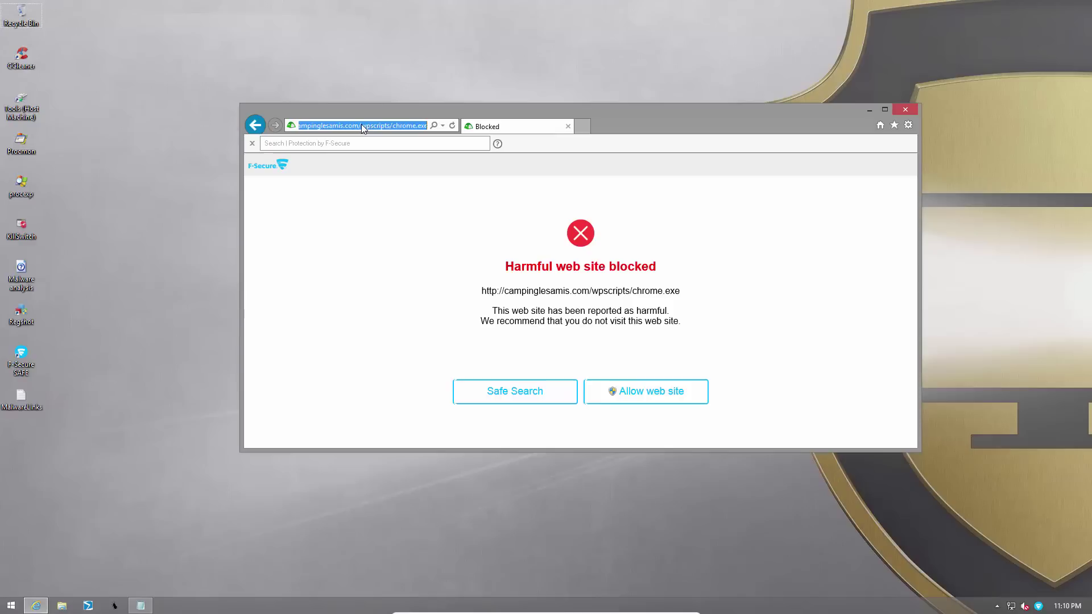
key("ctrl+v")
key("Return")
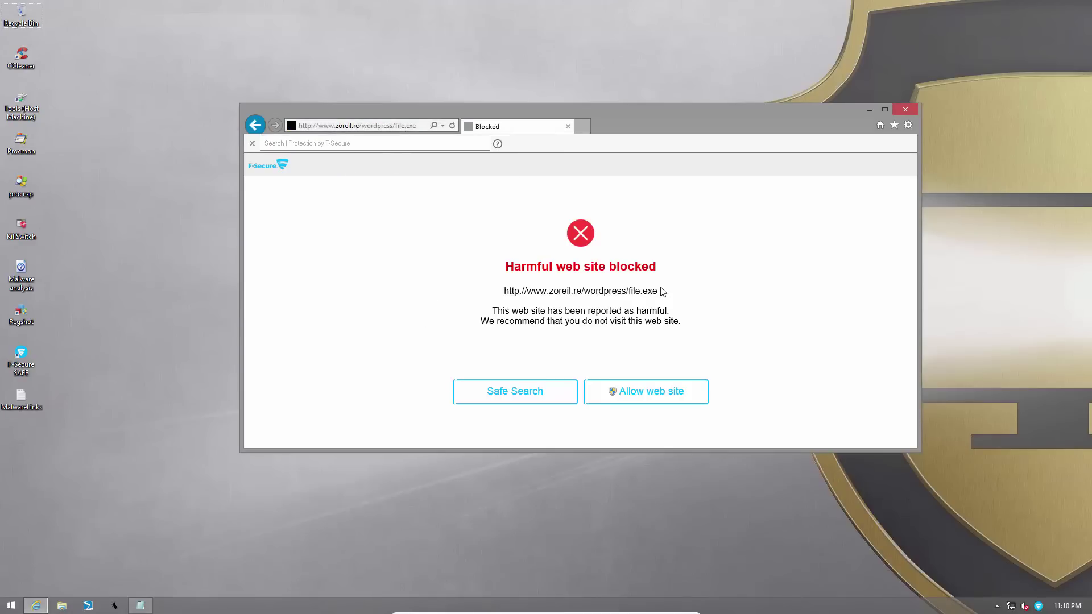
left_click_drag(627, 291, 659, 291)
left_click(662, 291)
Step: Load the patience.at sample link, which F-Secure blocks as harmful
left_click(141, 606)
left_click(678, 257)
key("shift+Home")
key("ctrl+c")
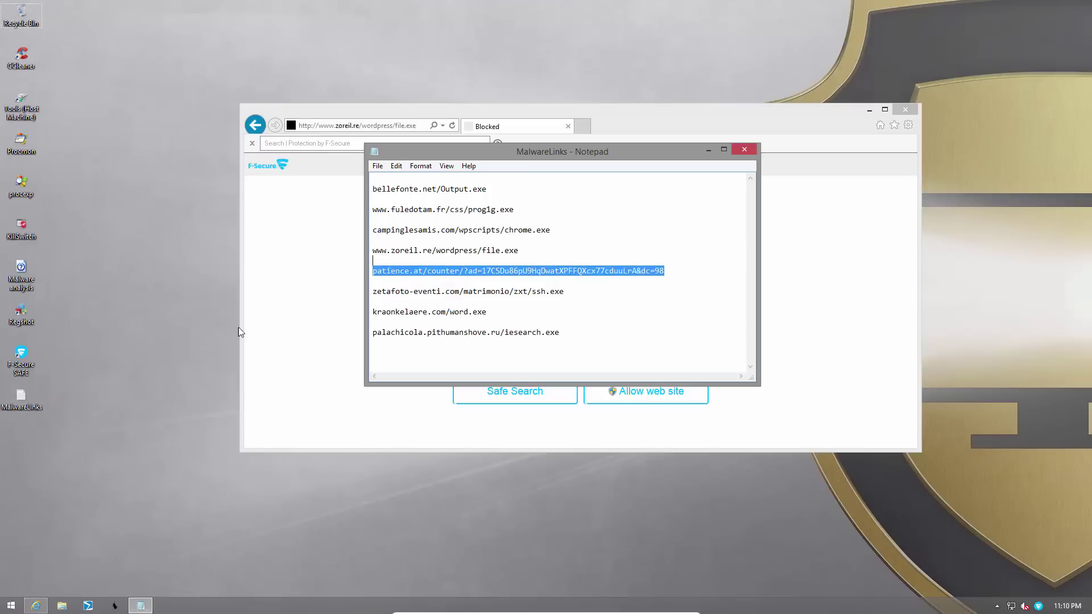
left_click(308, 195)
left_click(335, 128)
key("ctrl+v")
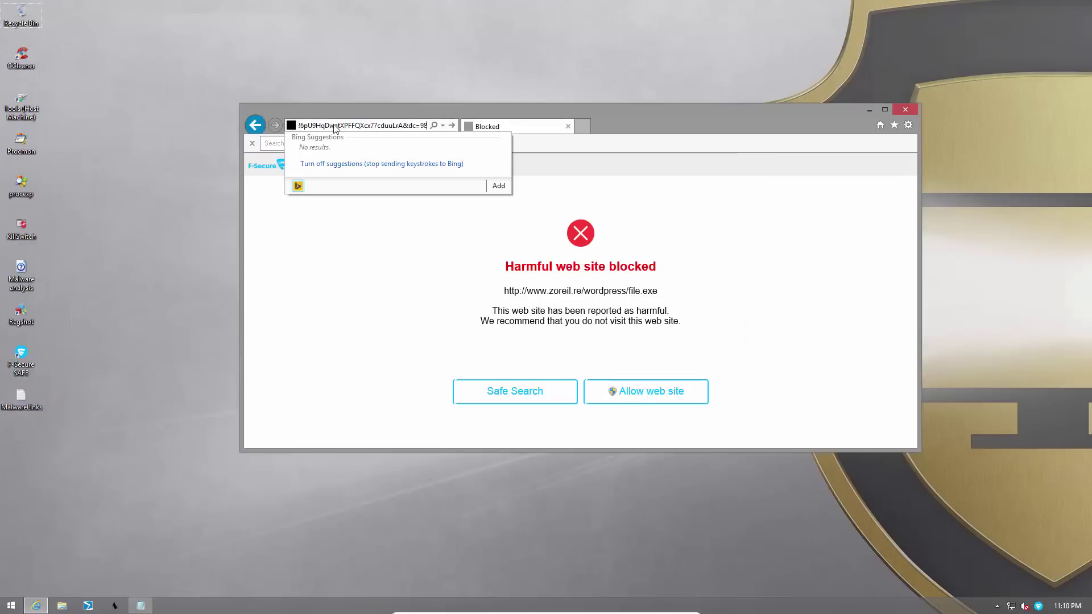
key("Return")
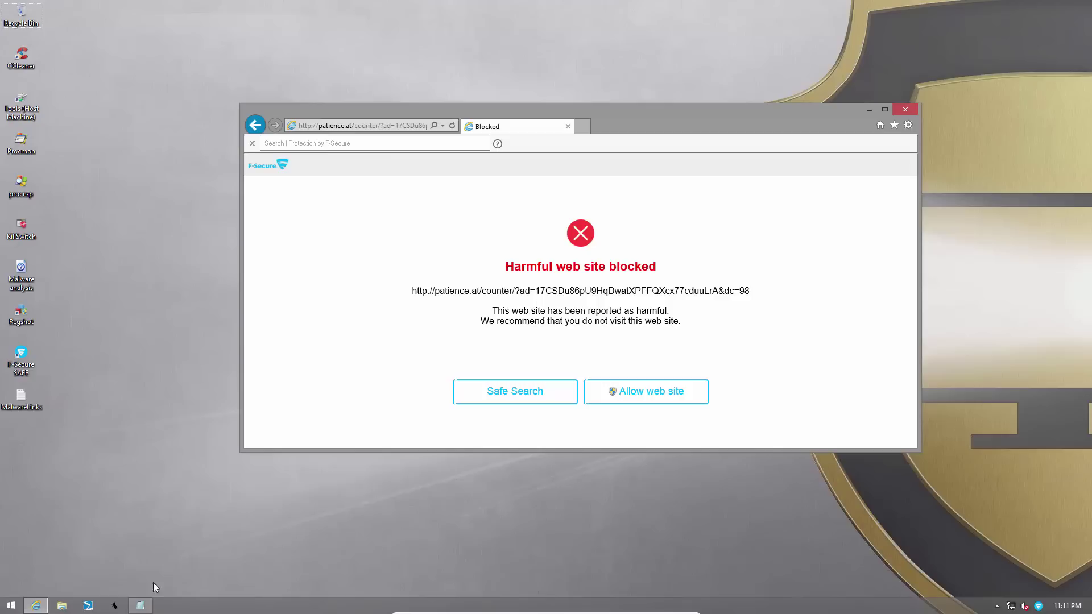
Step: Load the zetafoto-eventi.com link, which offers ssh.exe (356 KB) for download
left_click(141, 605)
left_click(609, 288)
key("shift+Home")
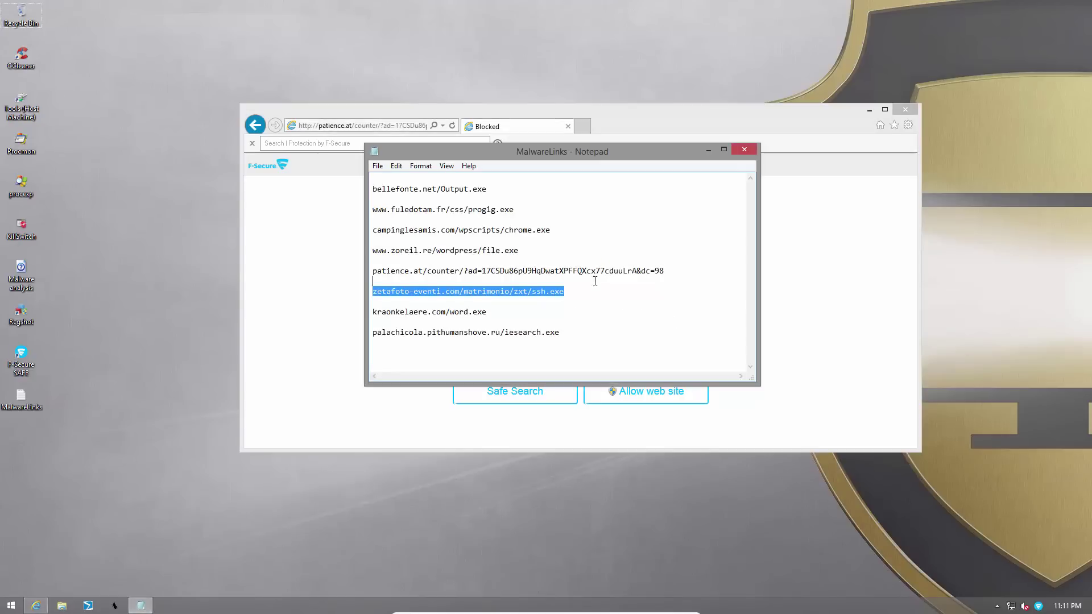
key("ctrl+c")
left_click(256, 261)
left_click(317, 125)
key("ctrl+v")
key("Return")
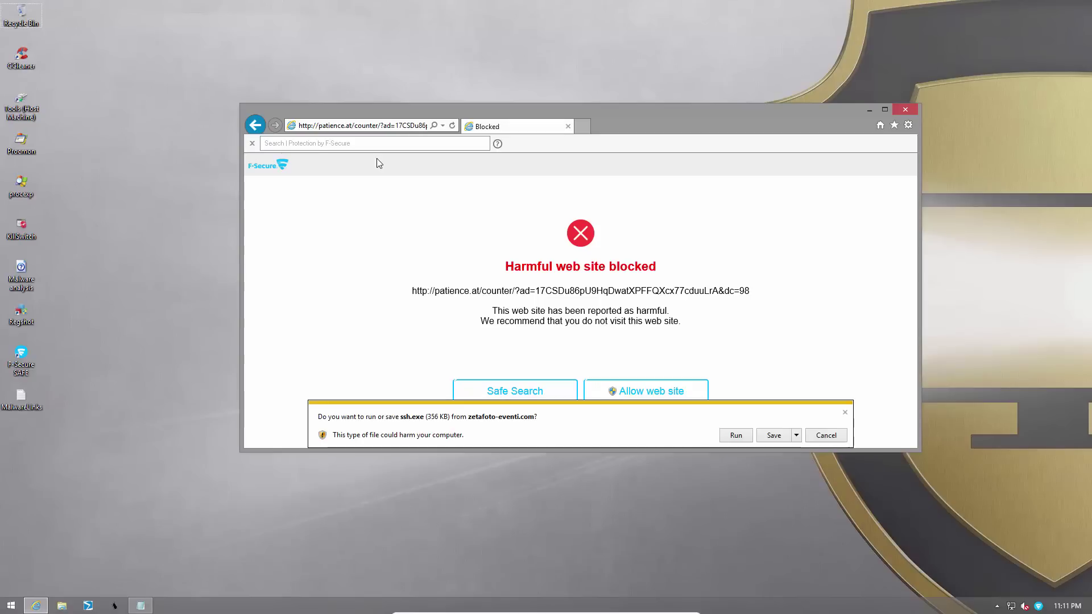
Step: Try running ssh.exe and dismiss the message that it can't run on this PC
left_click(740, 436)
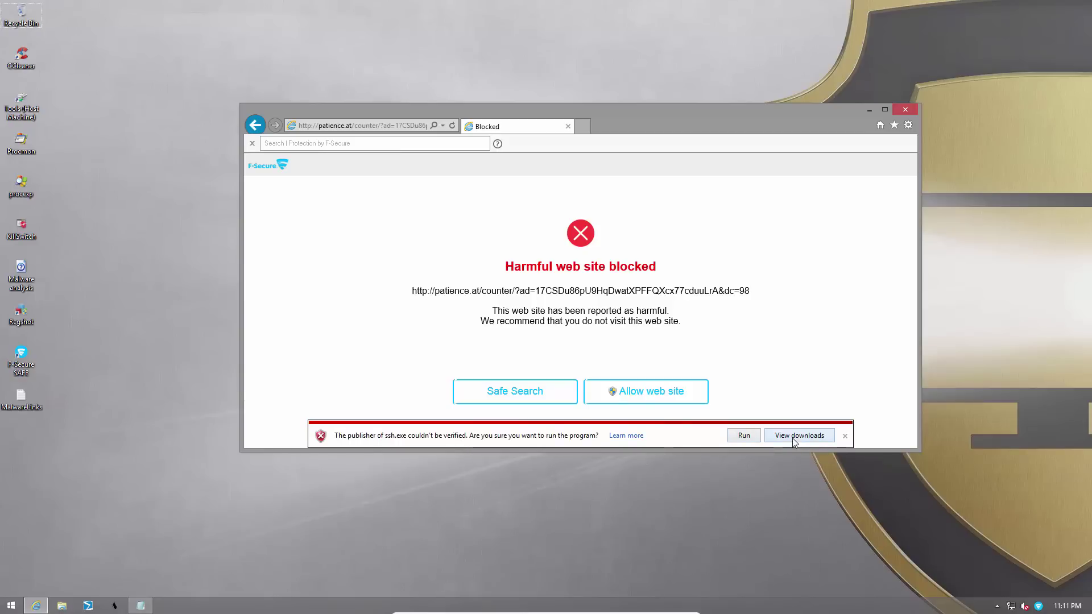
left_click(745, 439)
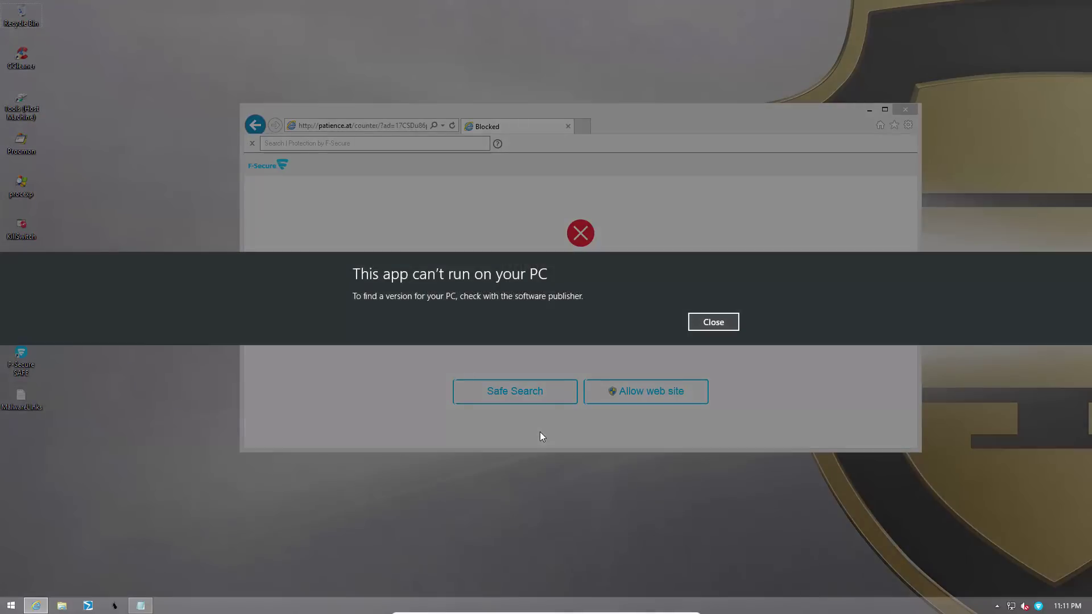
left_click(714, 325)
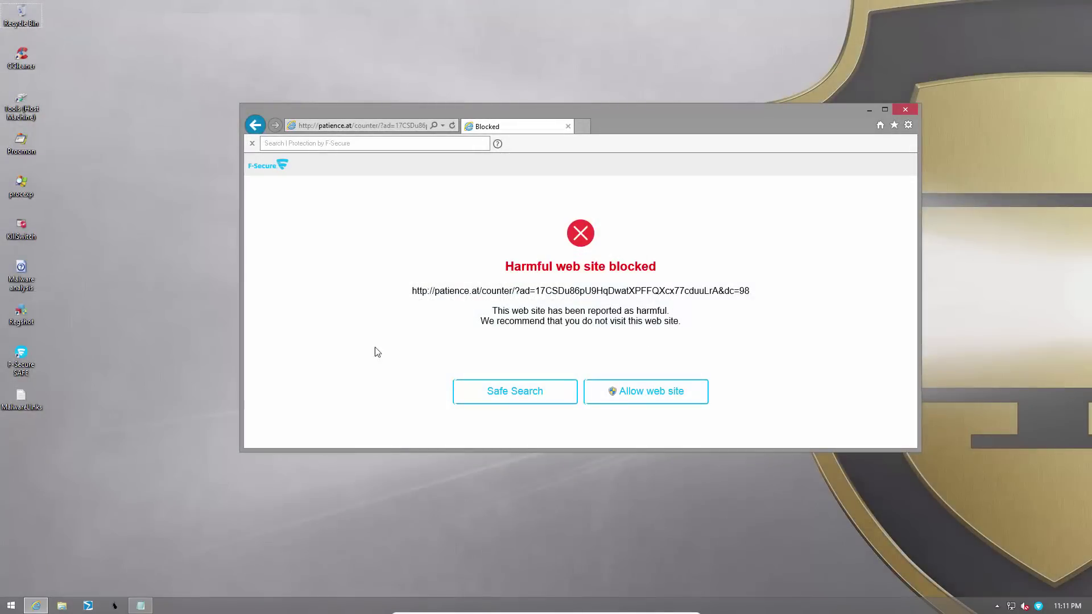
Step: Load the kraonkelaere.com/word.exe link, which F-Secure blocks
left_click(140, 605)
left_click_drag(370, 313, 500, 313)
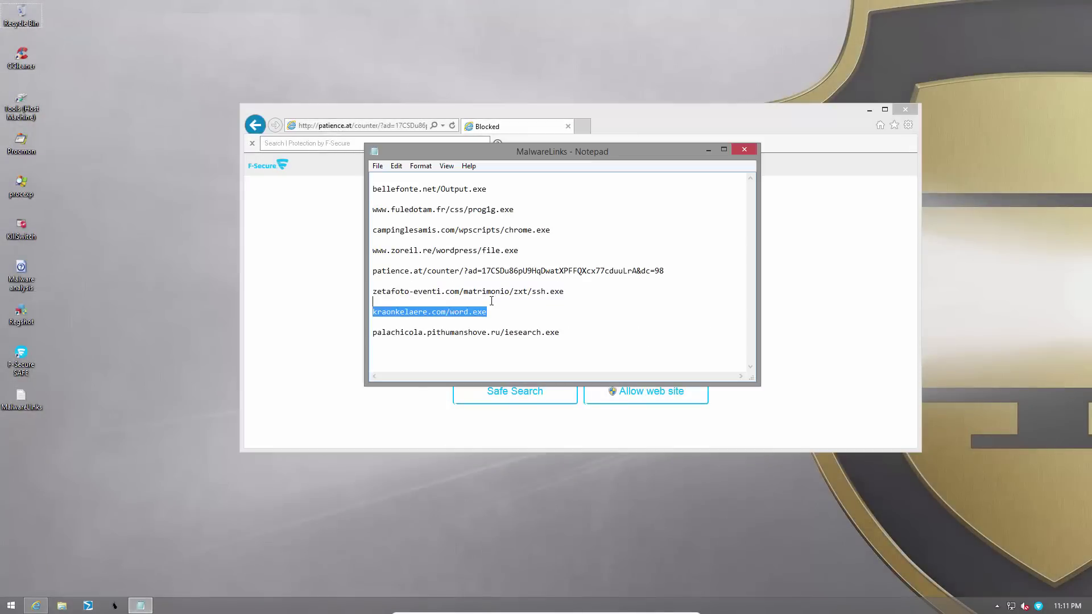
left_click(333, 325)
left_click(387, 126)
key("ctrl+v")
key("Return")
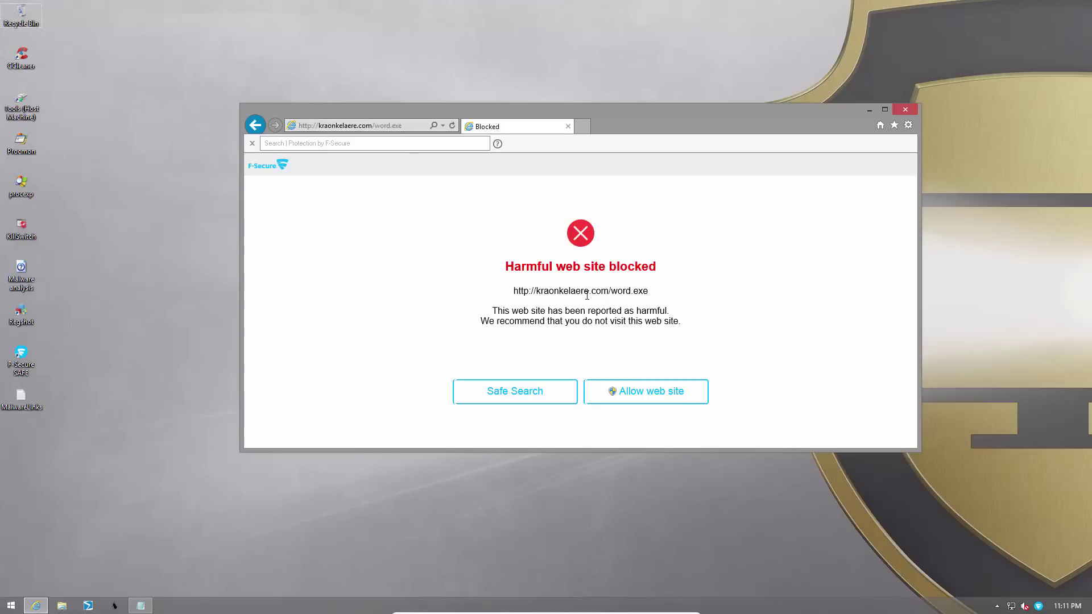
Step: Load the last sample link from the notes, also blocked, then close Internet Explorer
left_click(140, 606)
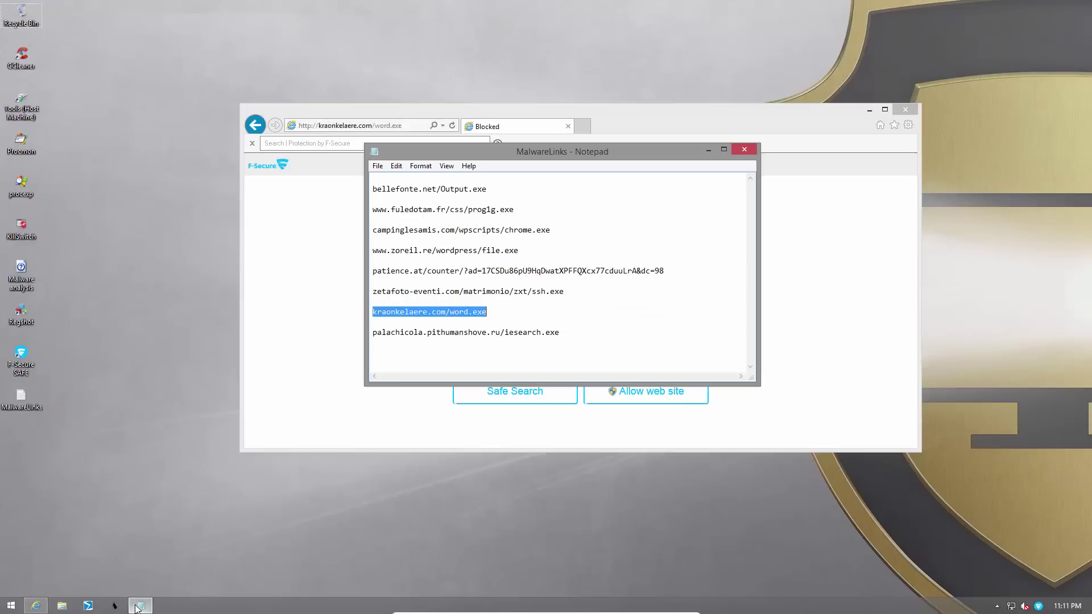
left_click(585, 334)
key("shift+Home")
key("shift+Up")
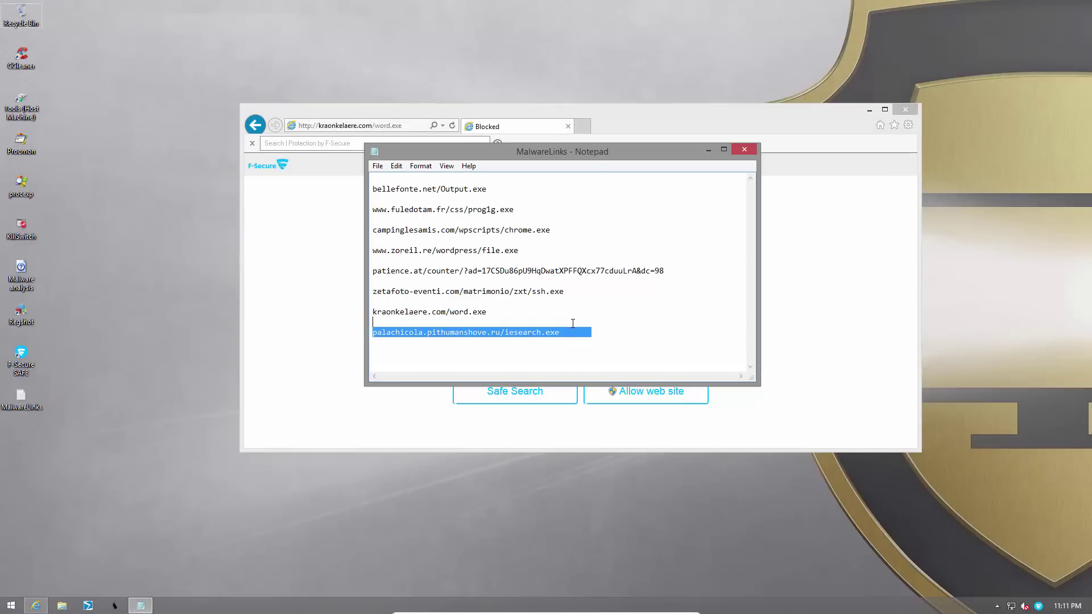
key("ctrl+c")
left_click(334, 335)
left_click(336, 125)
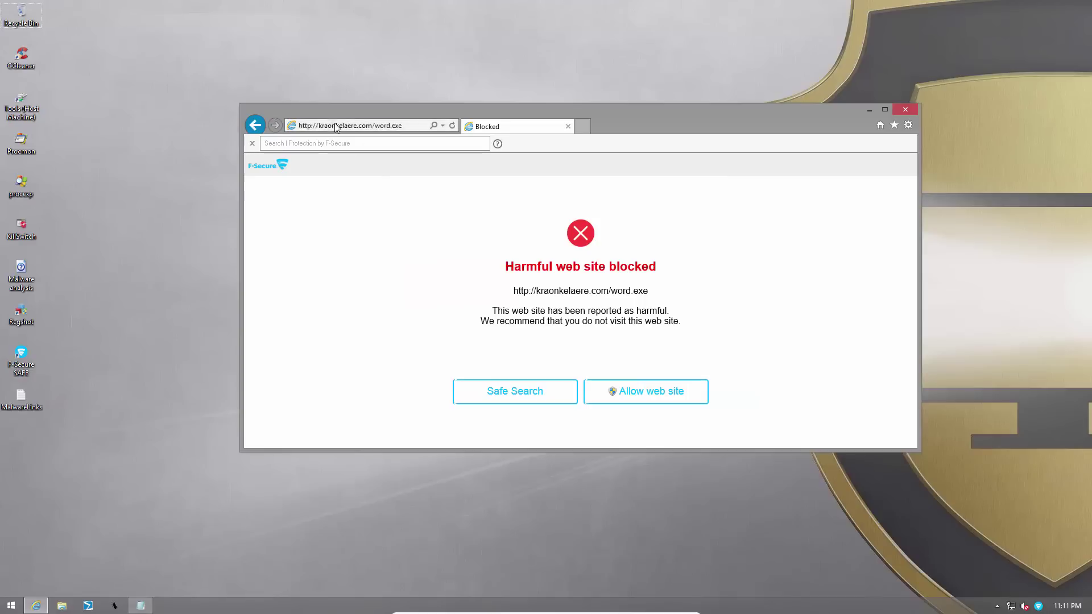
key("ctrl+v")
key("Return")
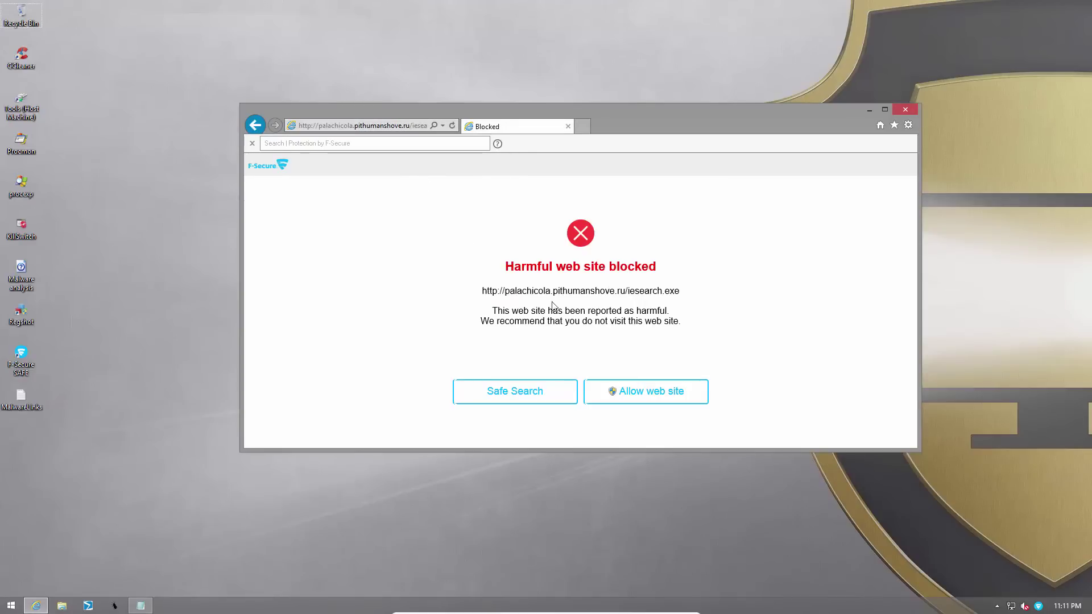
left_click(907, 110)
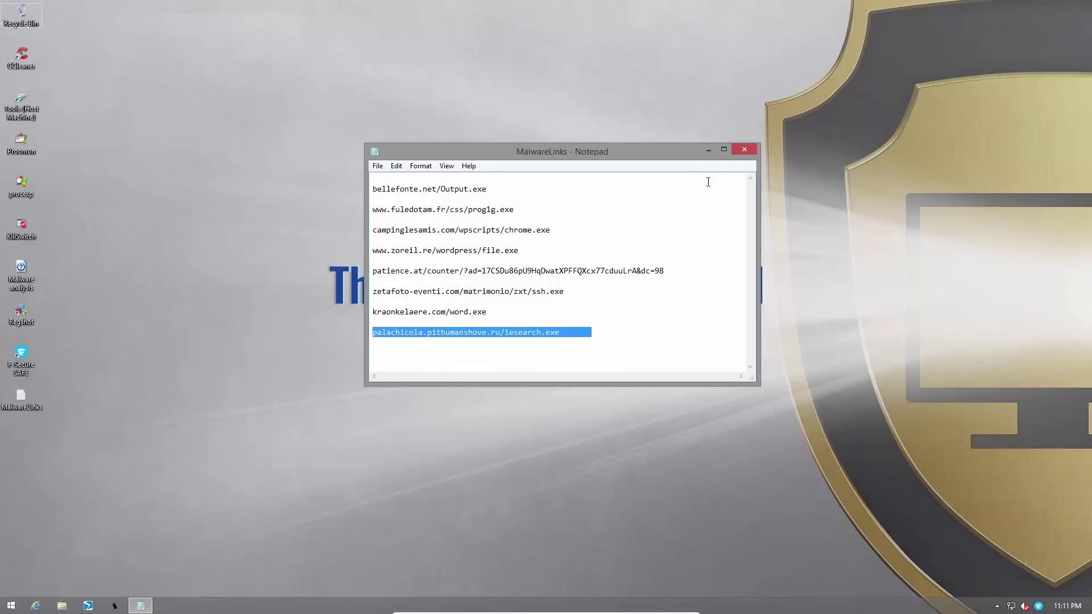
Step: Close the notes and scan Task Manager's process list for running malware, then close it
left_click(743, 150)
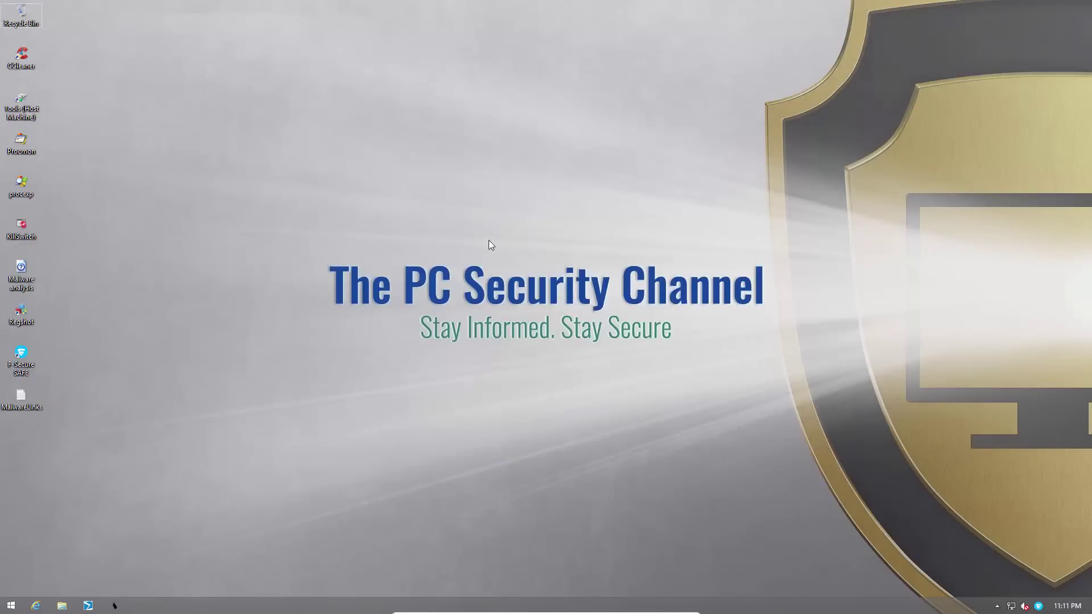
right_click(258, 610)
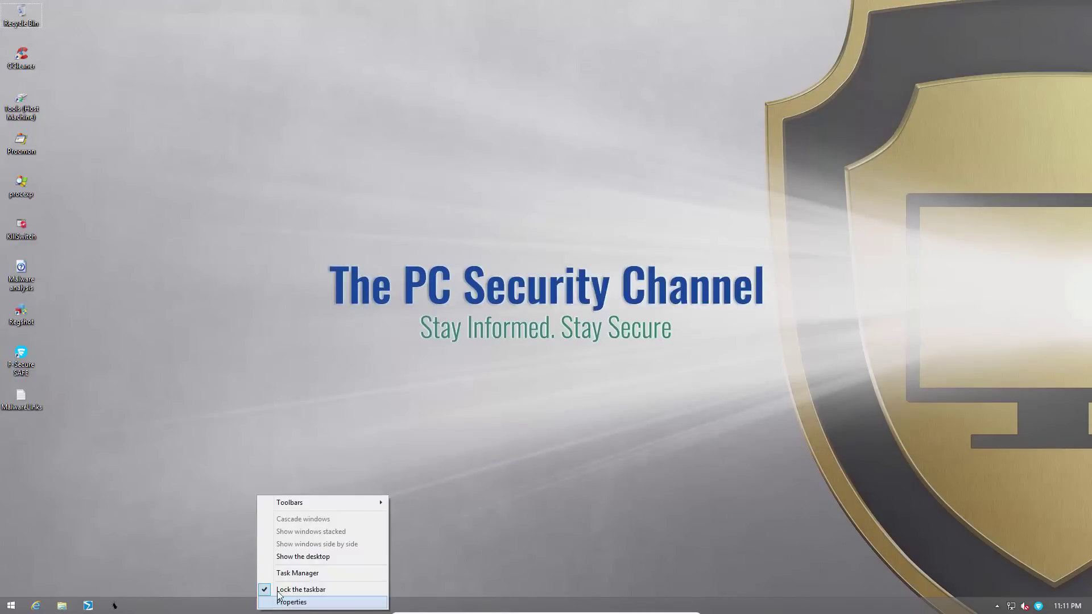
left_click(286, 573)
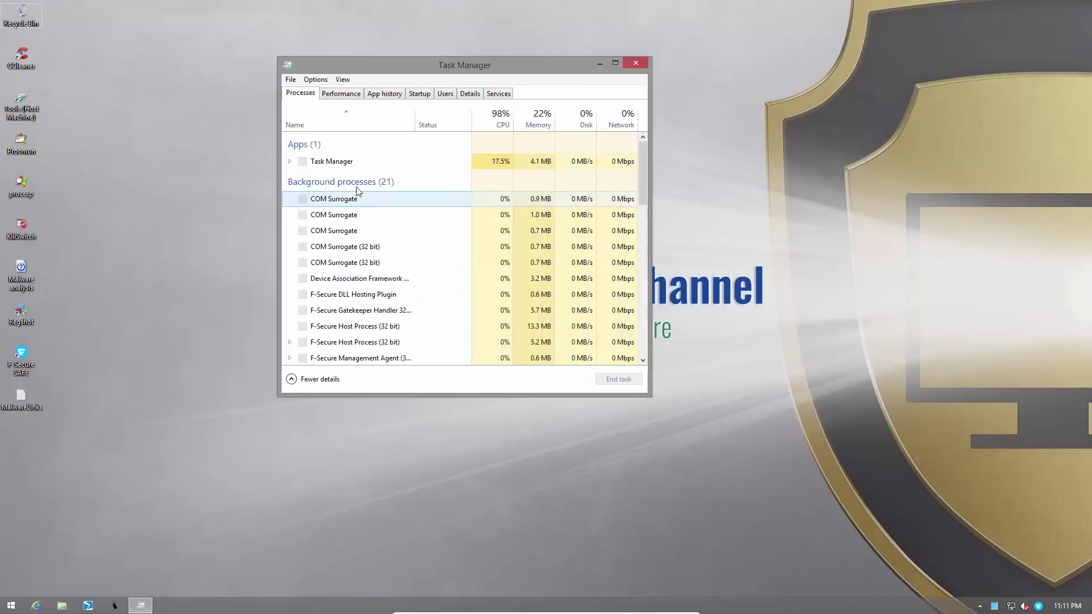
scroll(366, 193, "down", 1)
left_click(366, 220)
scroll(366, 220, "down", 4)
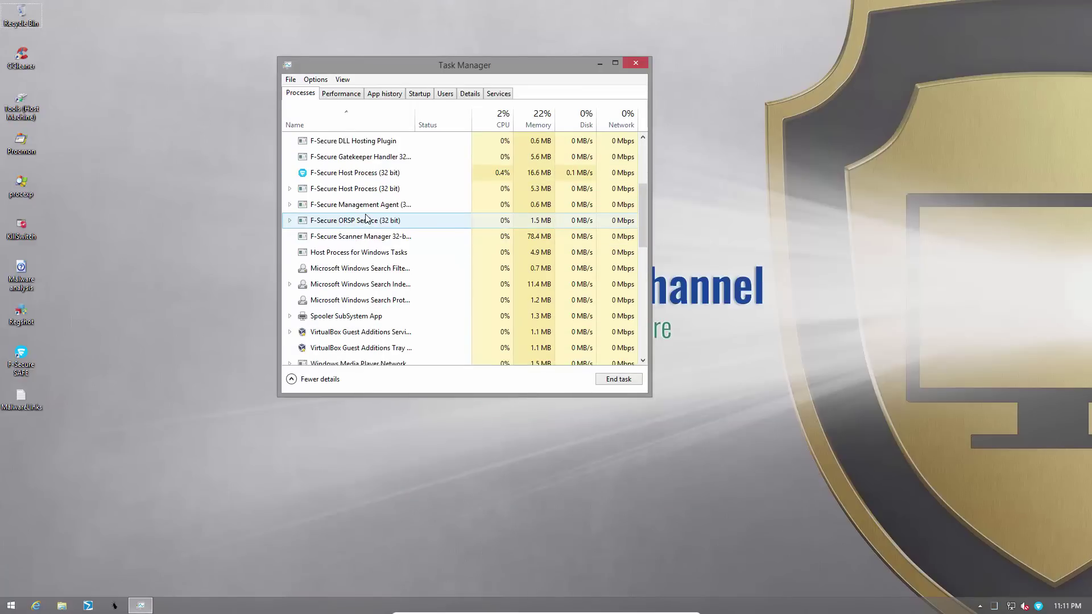
scroll(365, 220, "down", 6)
scroll(366, 218, "up", 10)
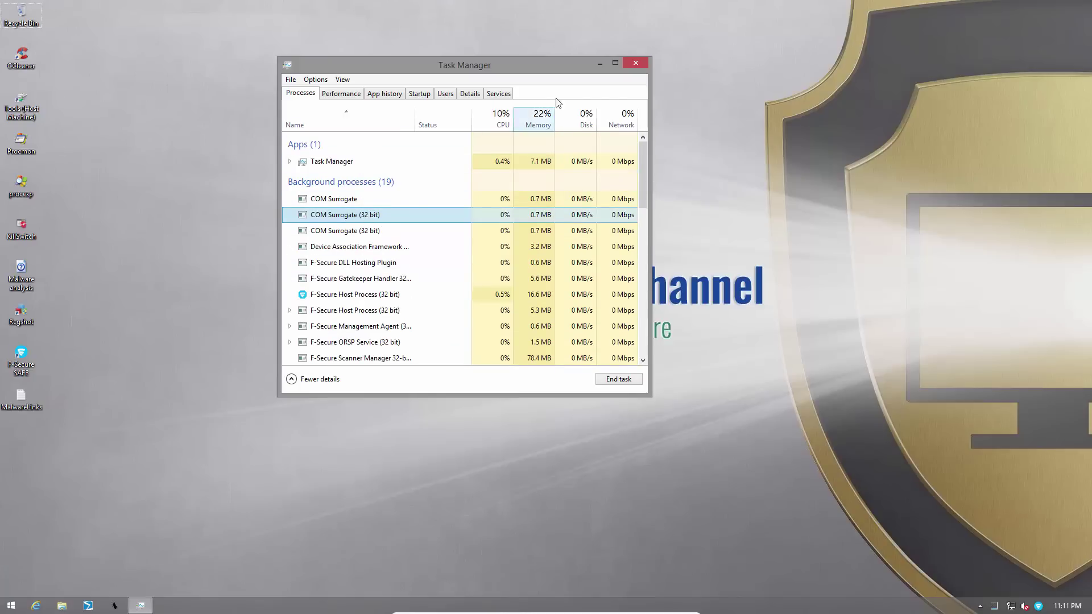
left_click(637, 67)
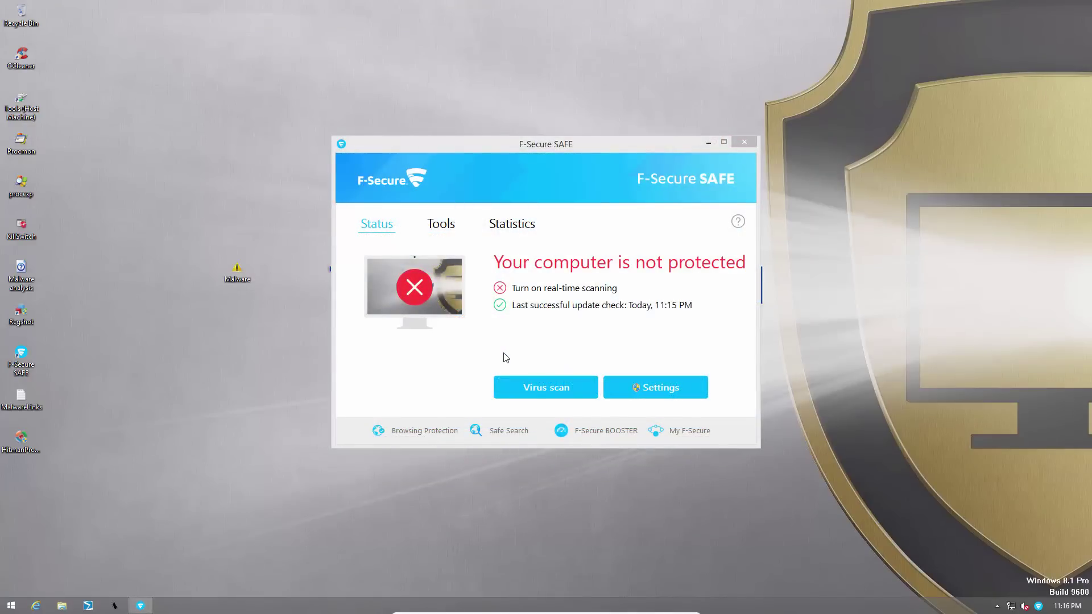
Step: Minimise F-Secure and browse the desktop Malware folder's 639 samples, then close it
left_click(708, 146)
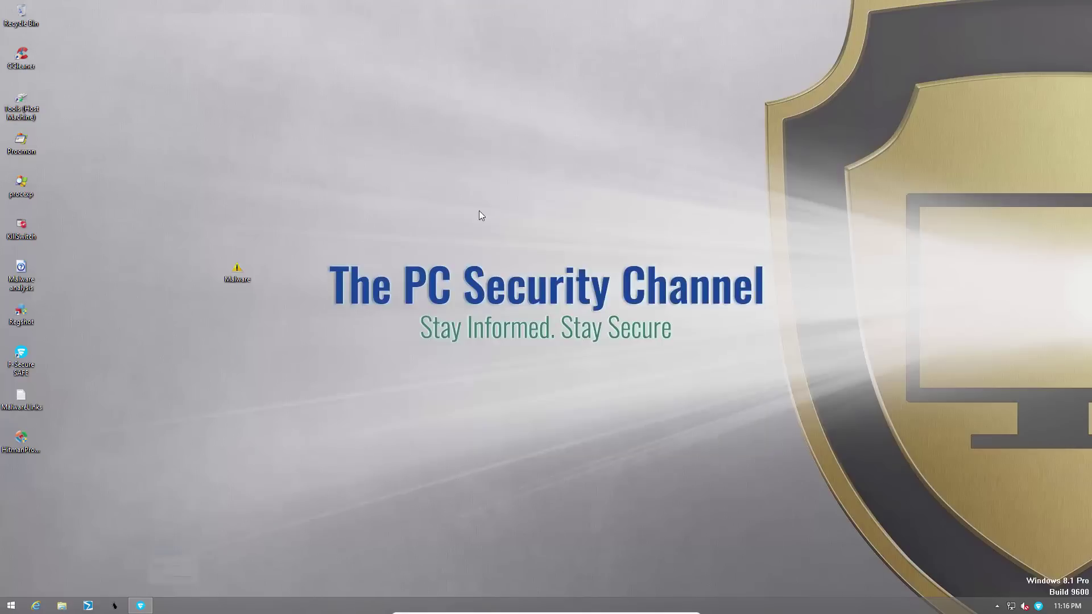
double_click(247, 271)
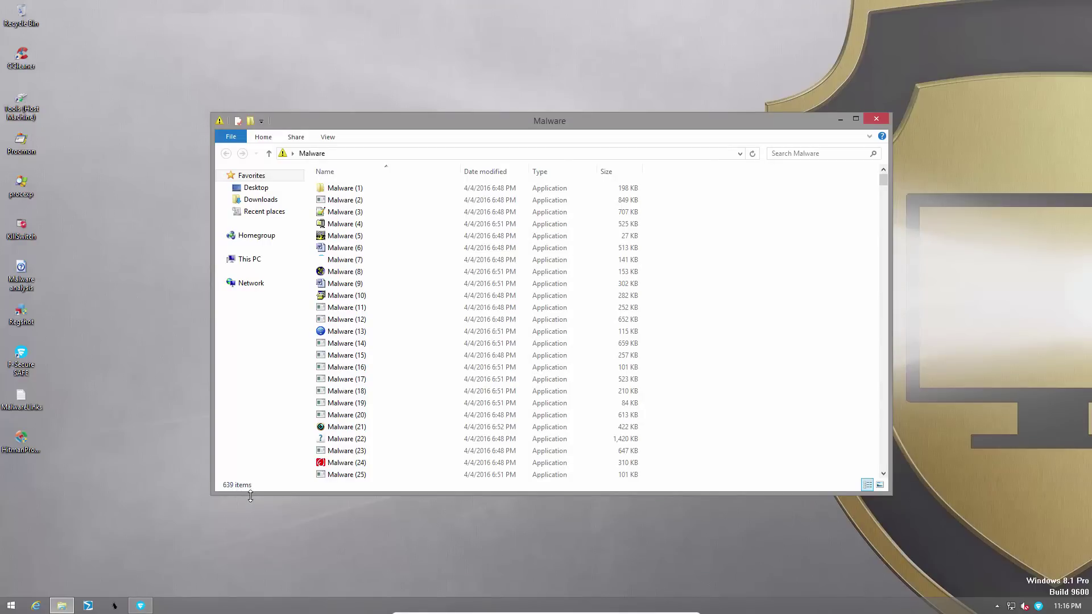
left_click_drag(883, 183, 610, 262)
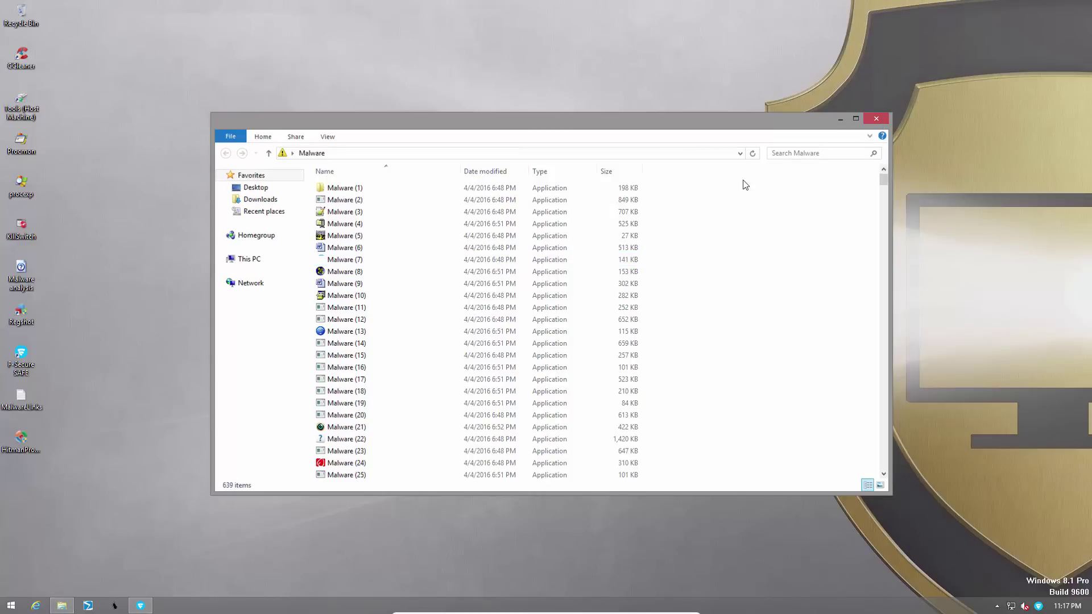
left_click(876, 118)
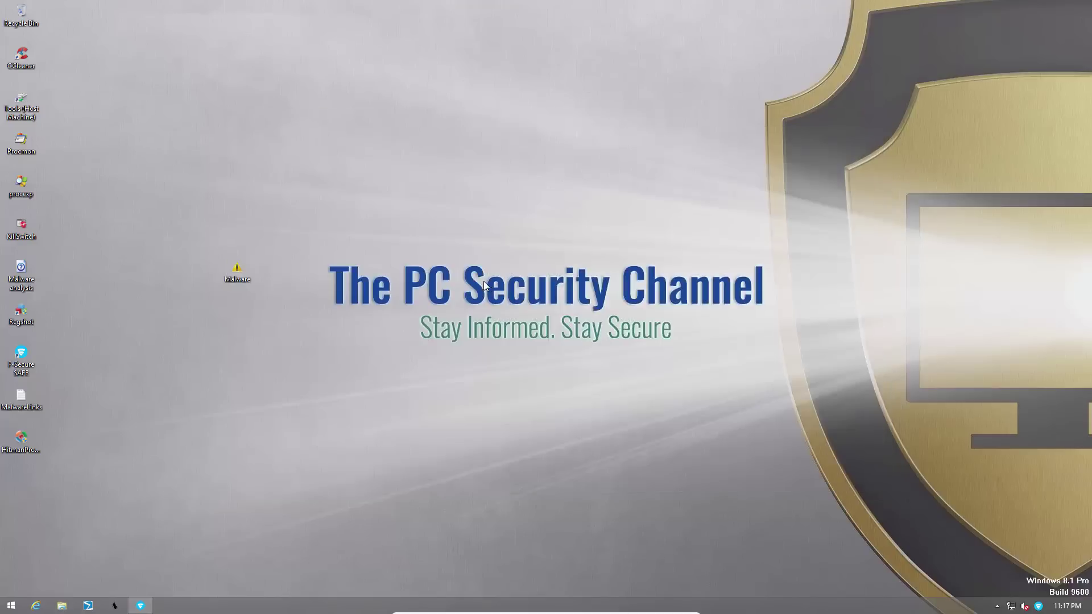
Step: Scan the Malware folder for viruses and spyware, finding 645 harmful items, and close the folder
right_click(240, 272)
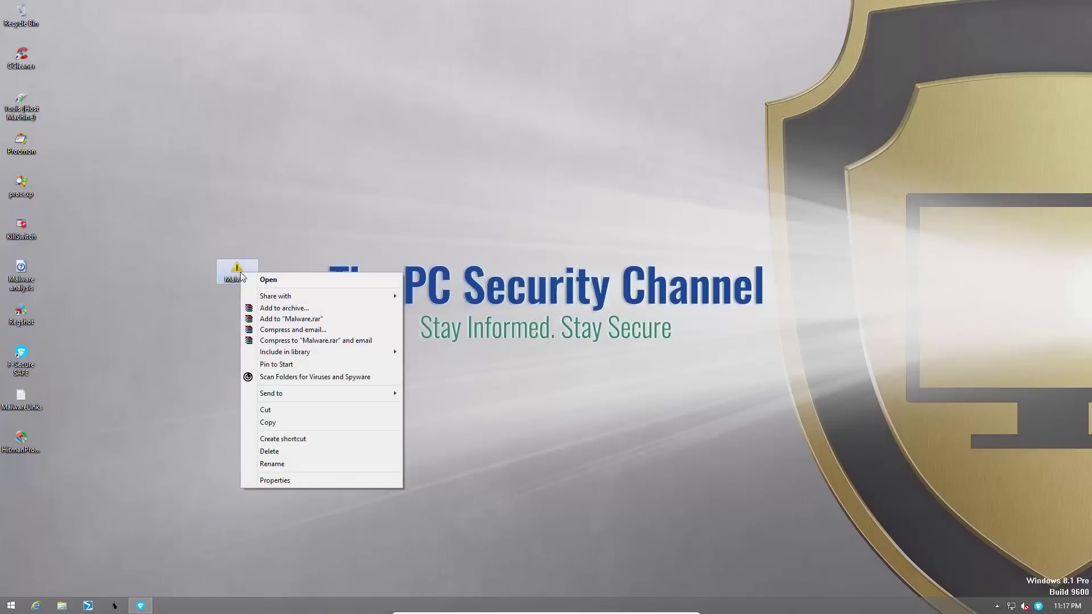
left_click(277, 378)
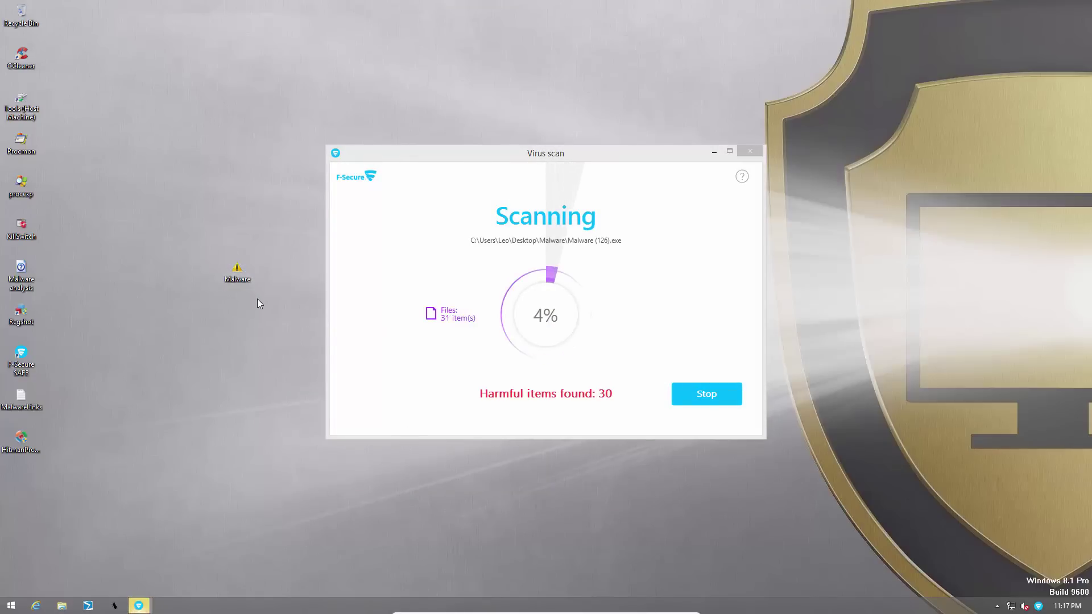
key("Return")
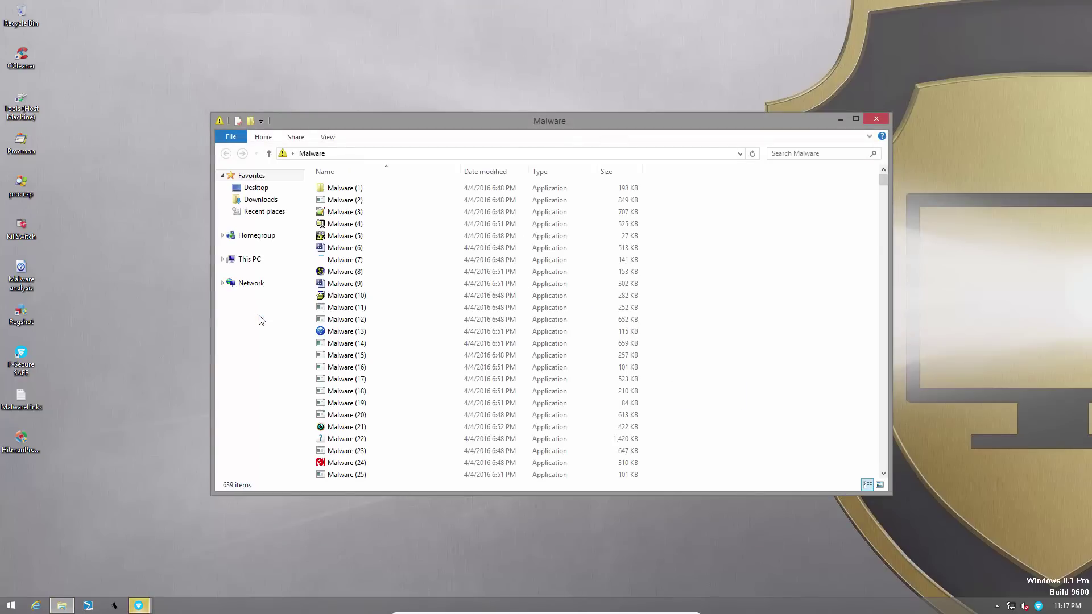
left_click(879, 122)
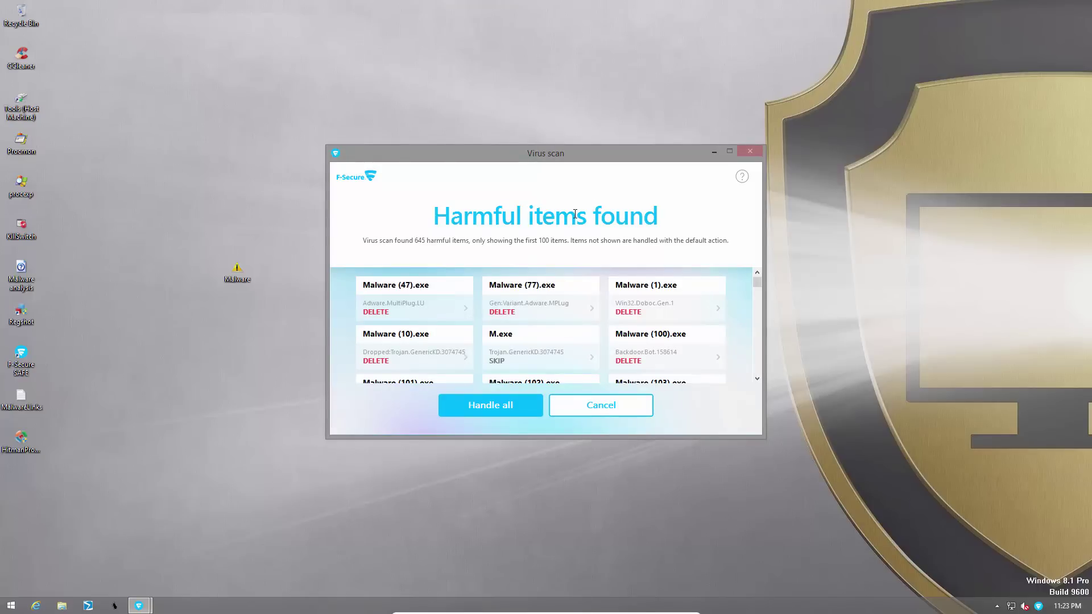
Step: Review the Harmful items found list and clean every detected item, leaving 638 of 645 cleaned
mouse_move(756, 284)
left_mouse_down()
mouse_move(747, 375)
mouse_move(750, 274)
left_mouse_up()
left_click_drag(756, 282, 745, 383)
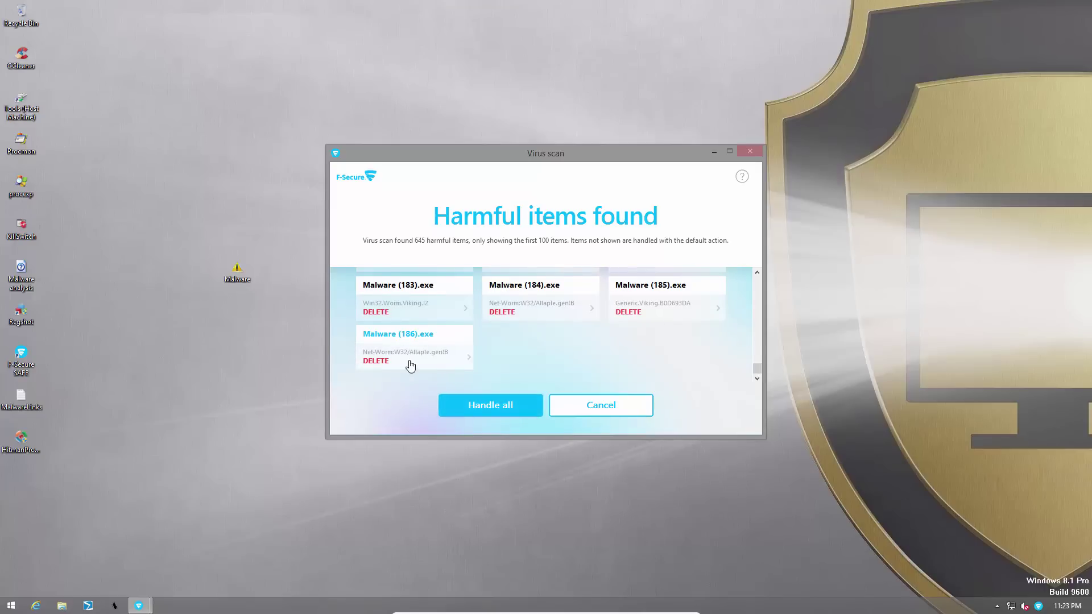
left_click_drag(759, 362, 758, 276)
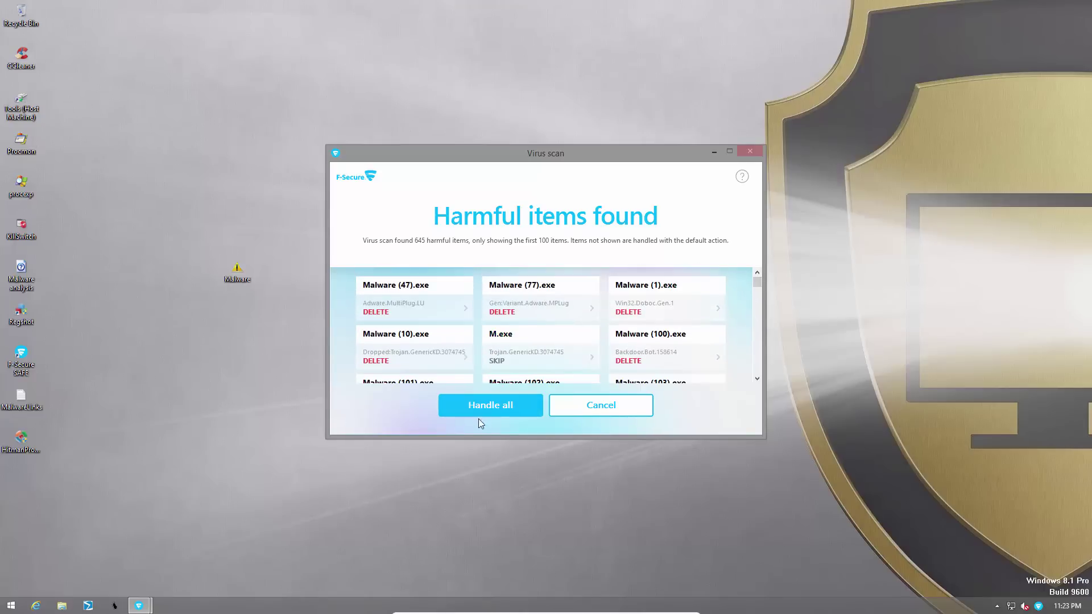
left_click(489, 405)
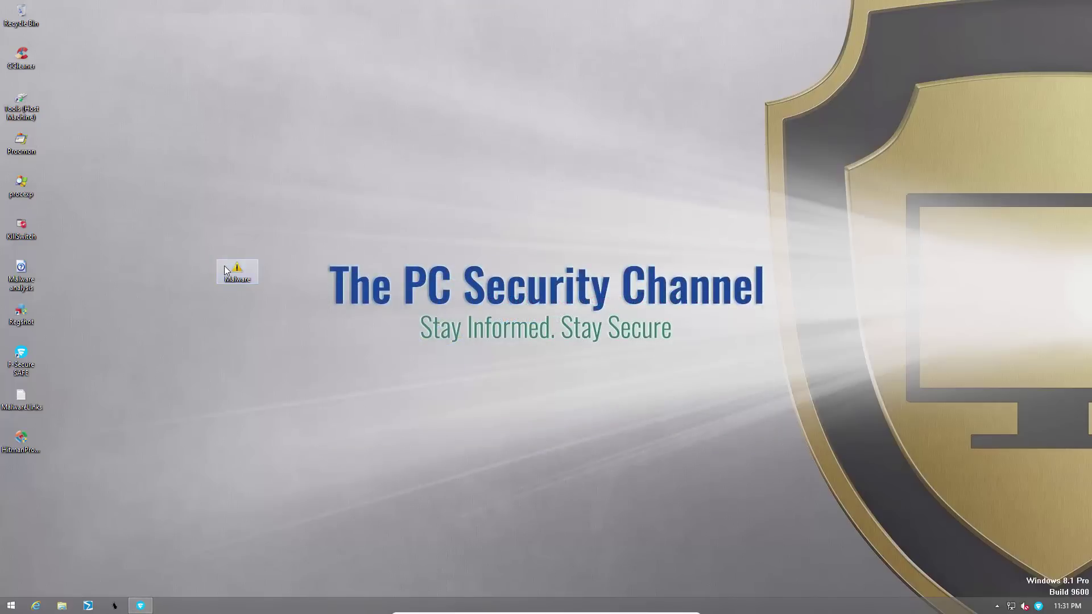
Step: Reopen the Malware folder, switch F-Secure real-time scanning back on, and select Malware (44)
double_click(226, 271)
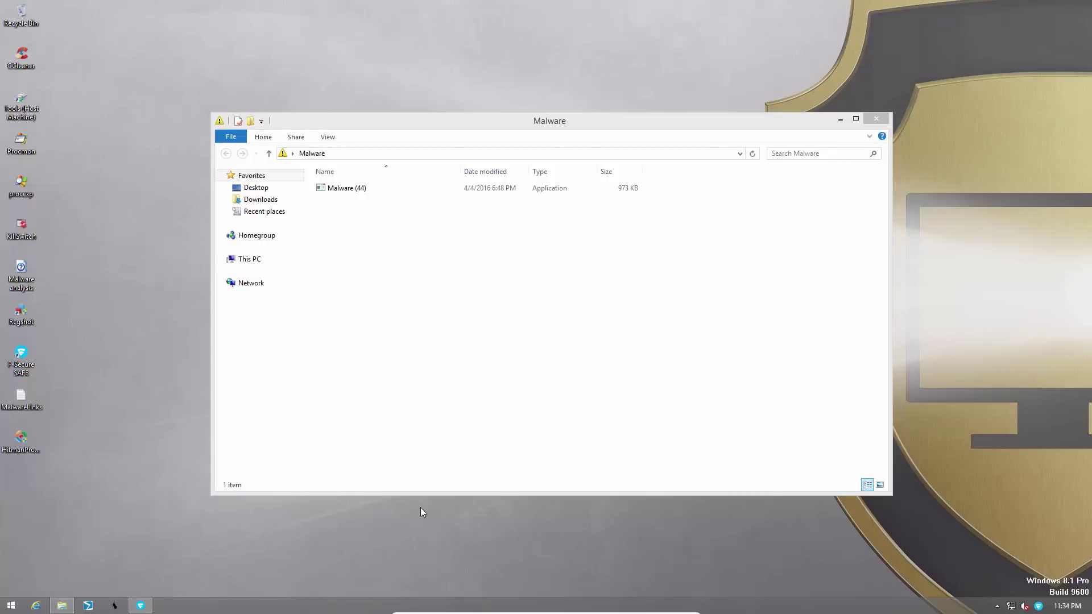
left_click(1039, 606)
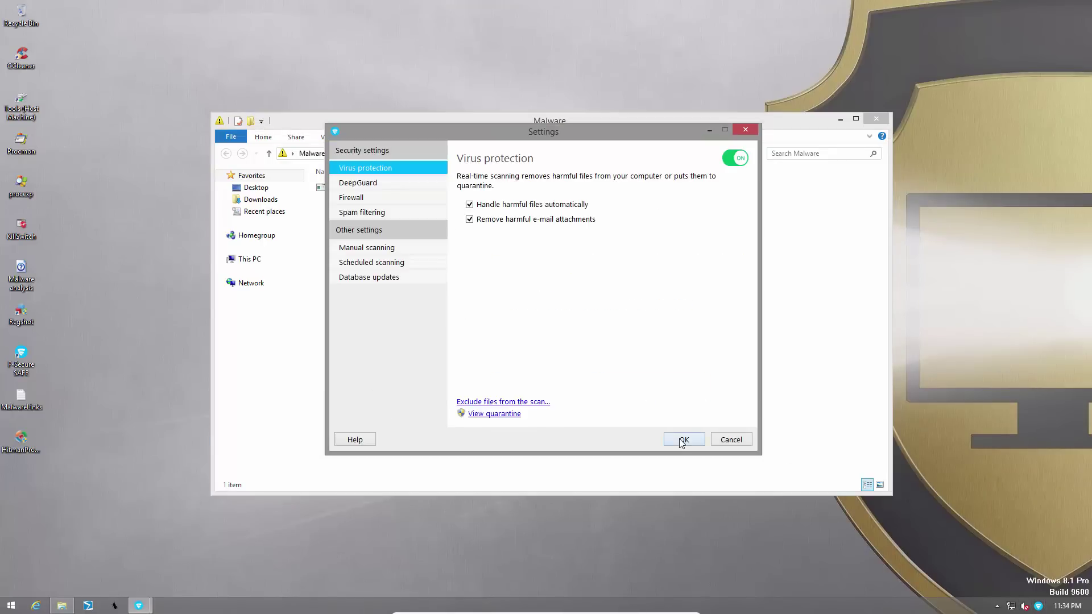
left_click(682, 441)
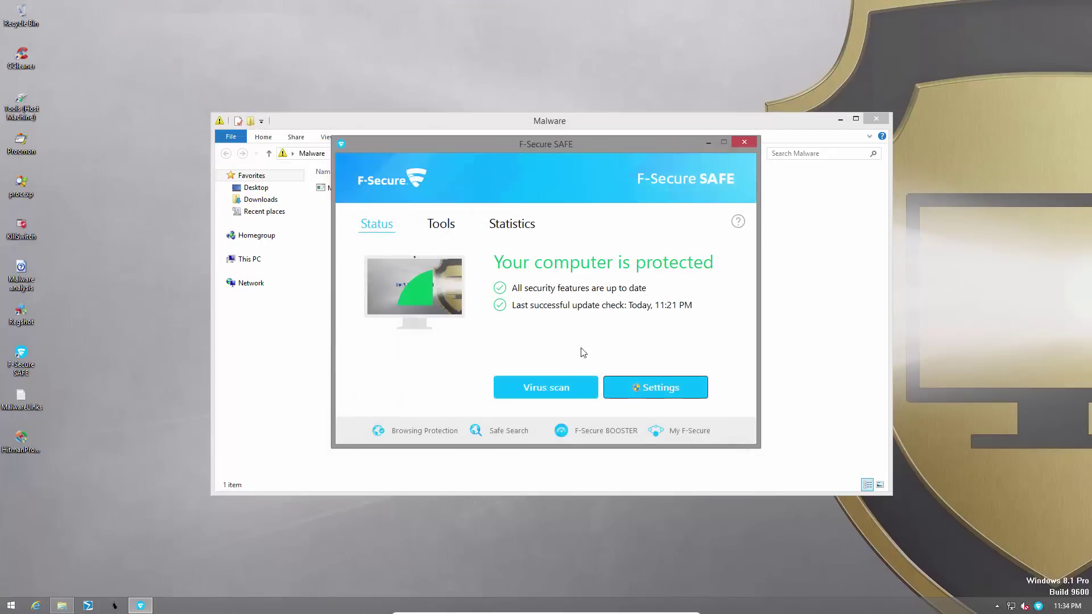
left_click(743, 143)
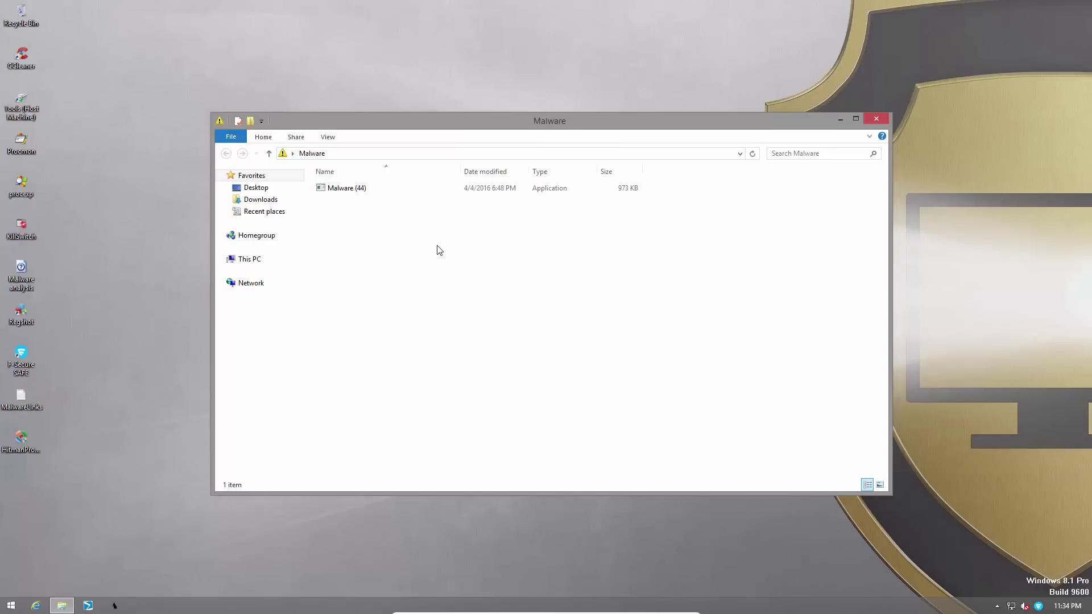
left_click(330, 191)
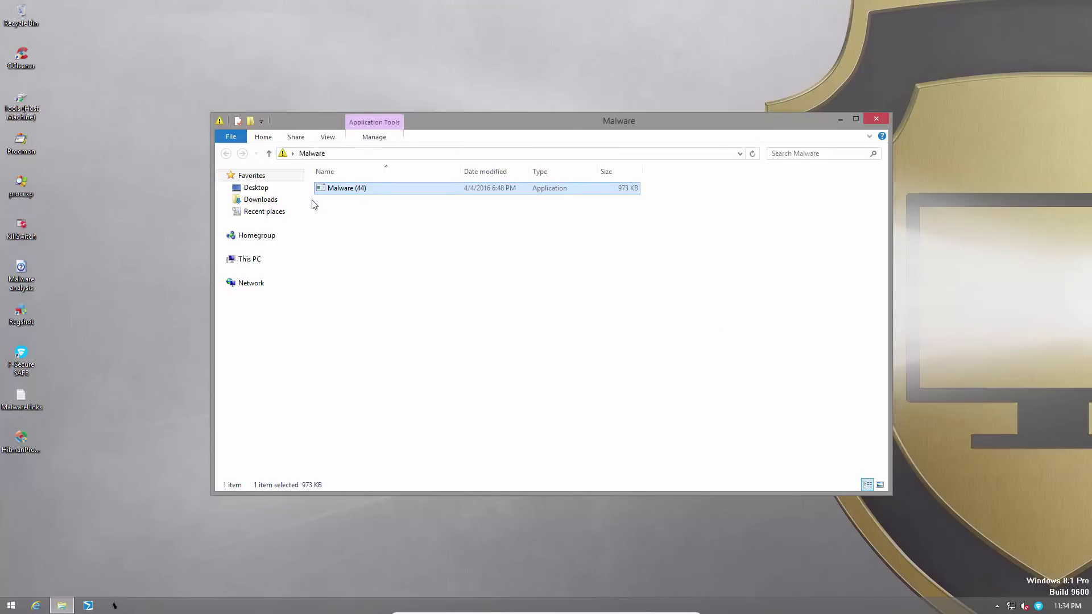
Step: Open Task Manager and scan its process list for the running Malware (44)
right_click(293, 605)
left_click(330, 564)
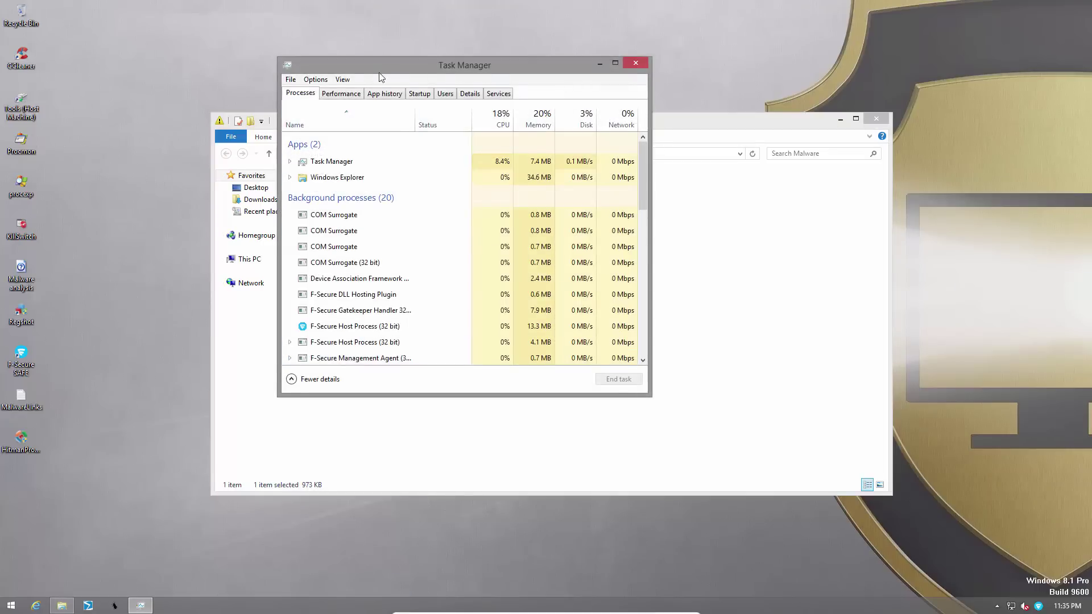
left_click_drag(376, 66, 568, 77)
scroll(500, 289, "down", 7)
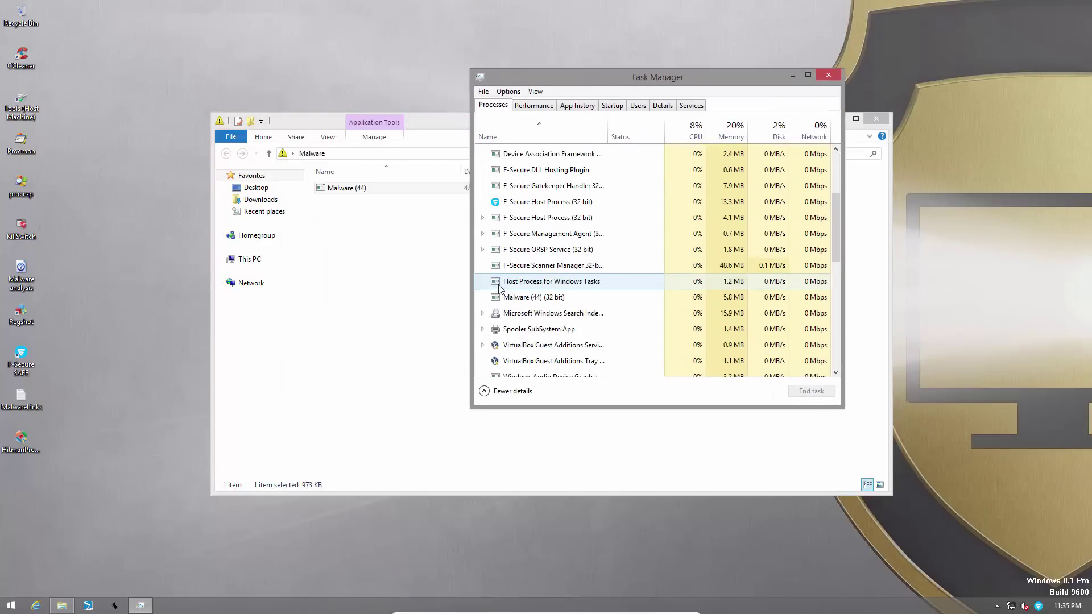
scroll(499, 289, "up", 7)
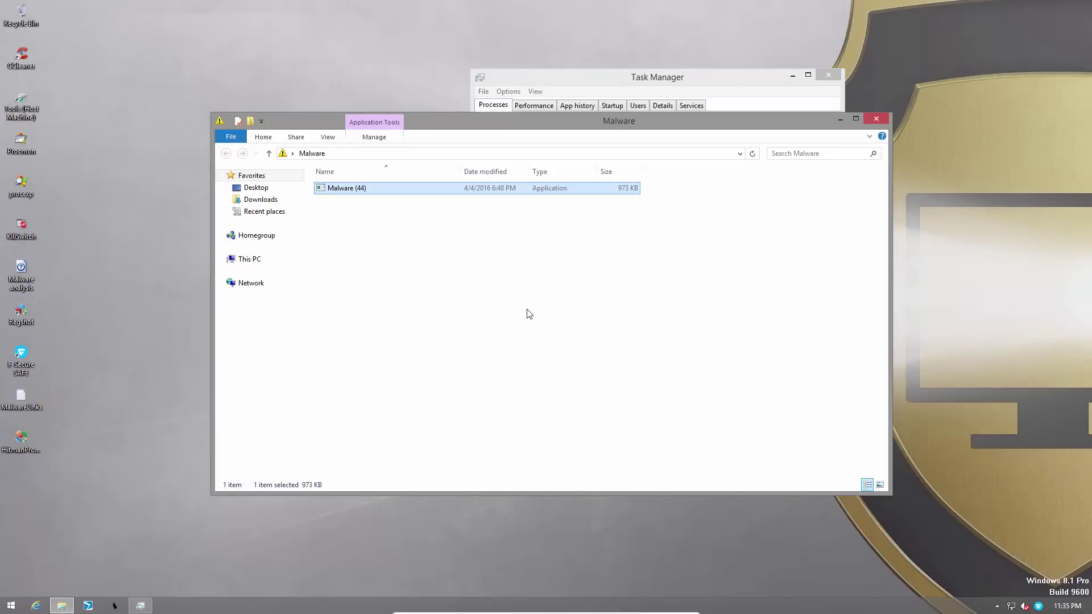
Step: Close the Malware folder window and look through the Task Manager processes again
left_click(868, 121)
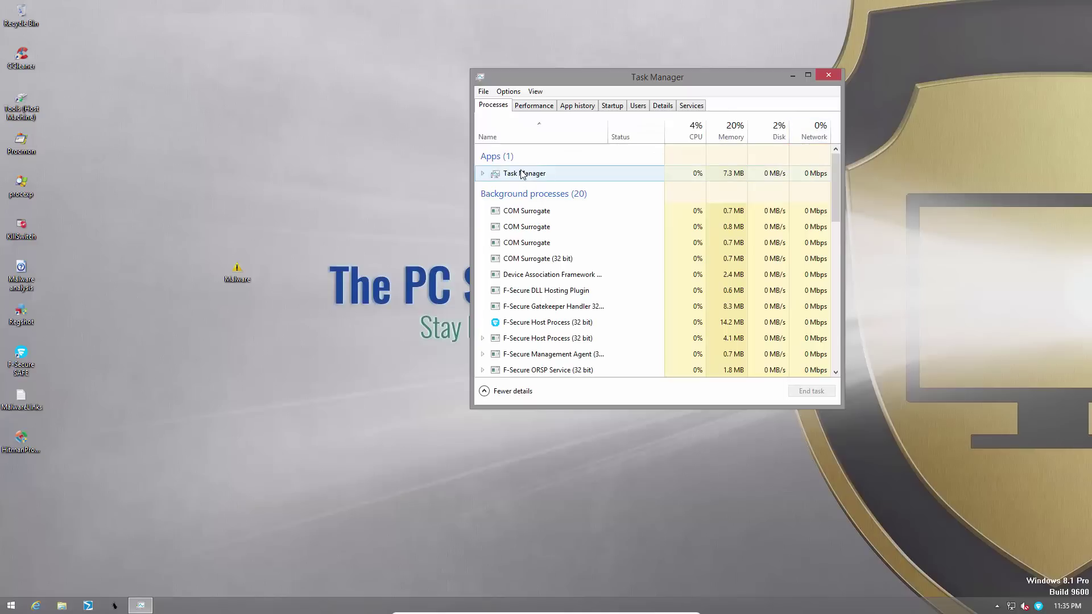
left_click_drag(571, 79, 528, 100)
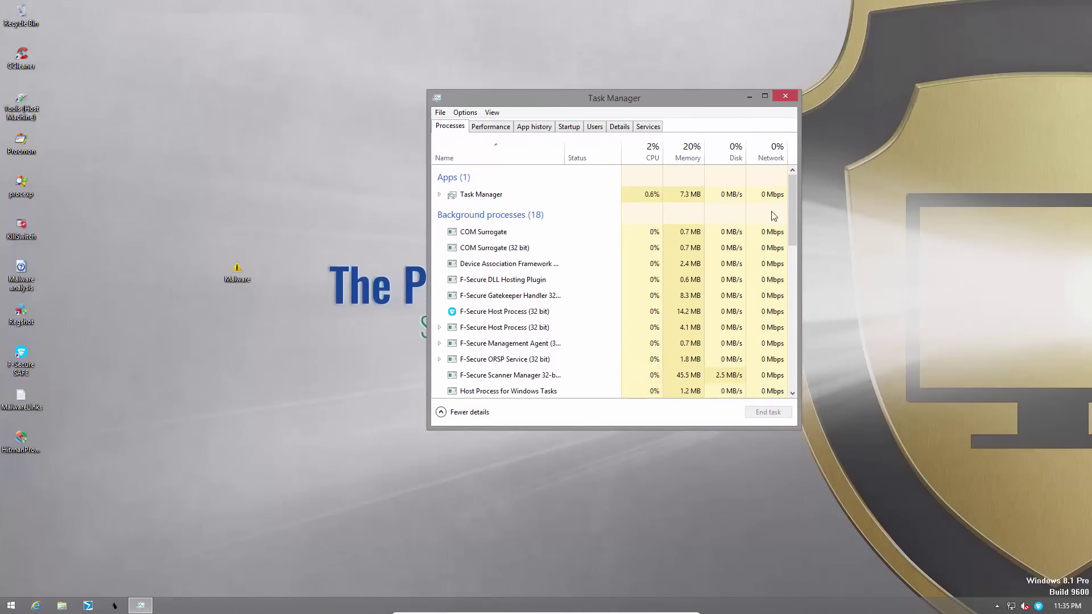
scroll(786, 256, "down", 5)
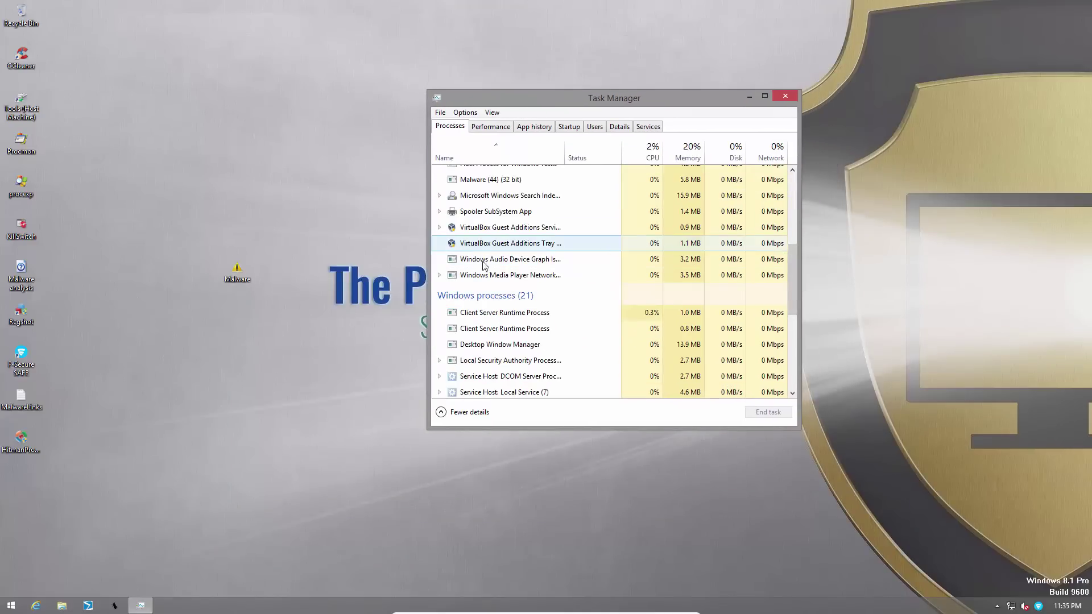
scroll(593, 305, "down", 3)
scroll(595, 306, "down", 2)
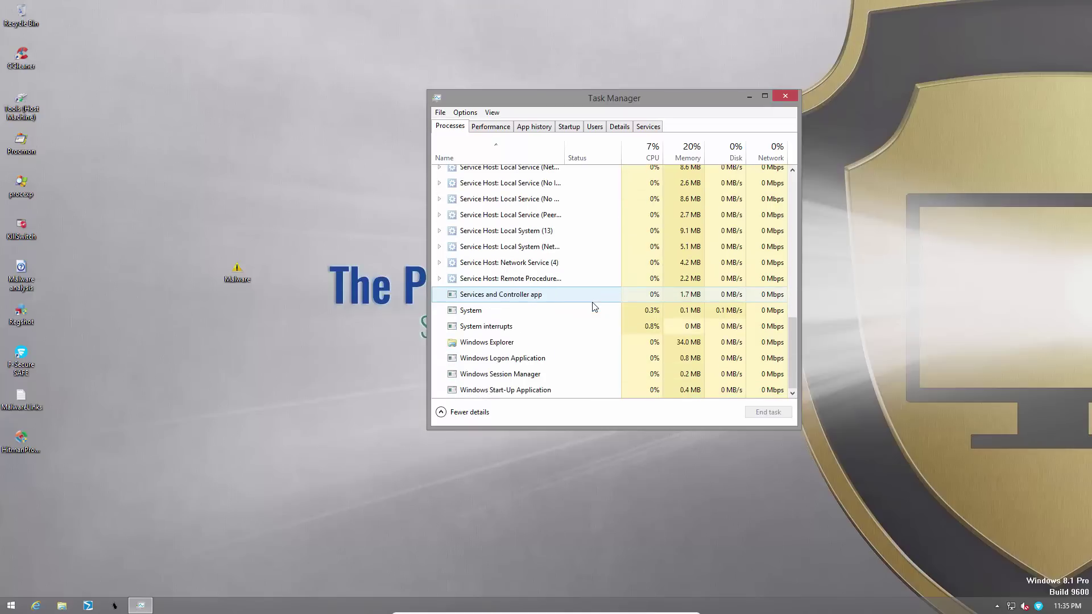
scroll(594, 307, "up", 15)
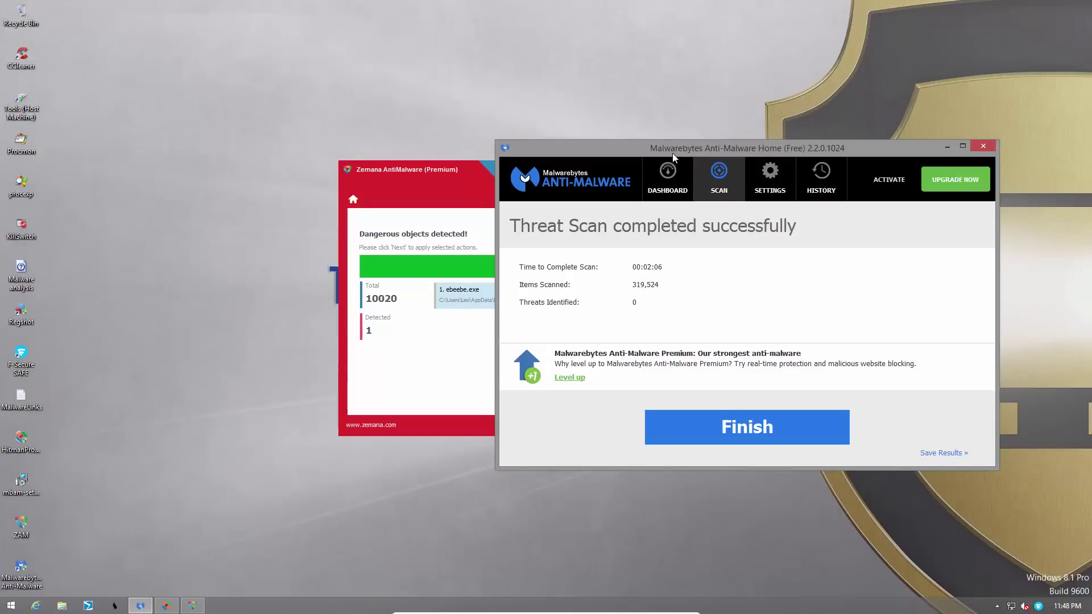
Step: Dismiss Malwarebytes' 0-threat results, check Zemana's ebeebe.exe detection, and bring up HitmanPro's results
left_click_drag(672, 153, 631, 151)
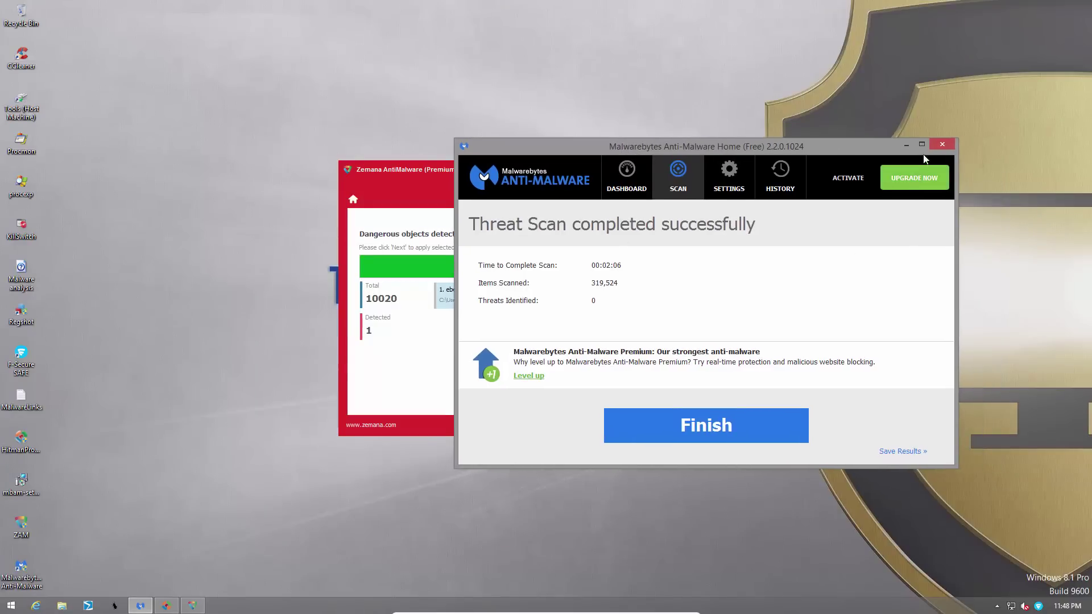
left_click(943, 144)
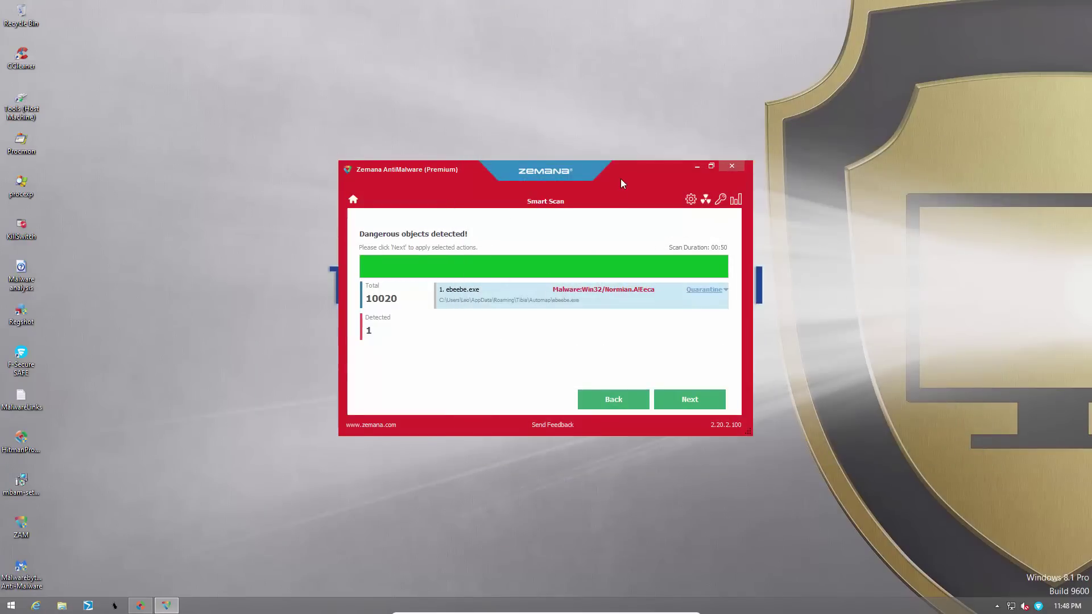
left_click_drag(621, 182, 568, 188)
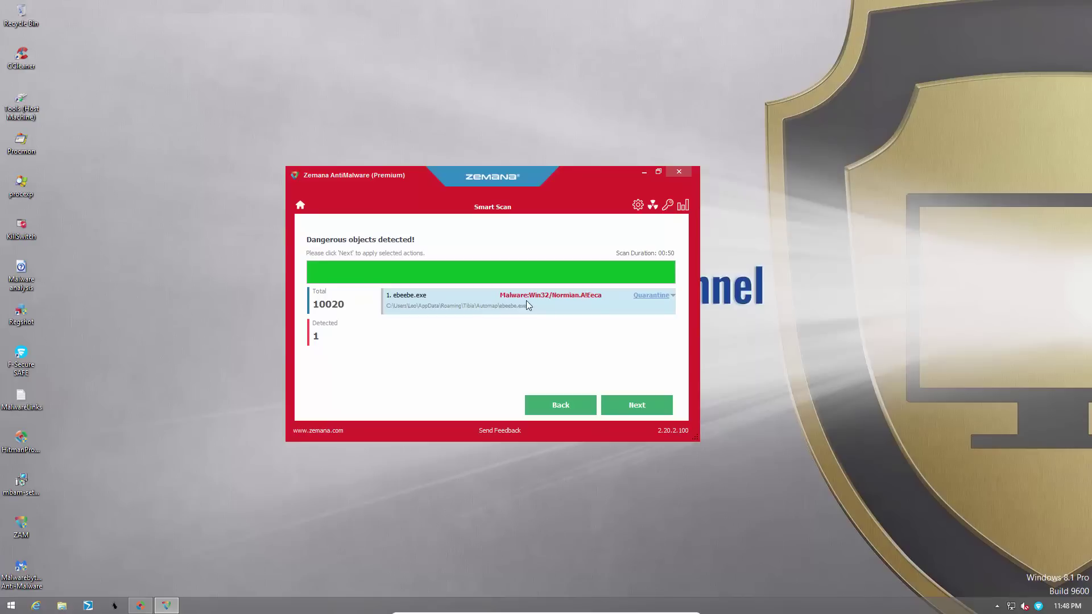
left_click(140, 606)
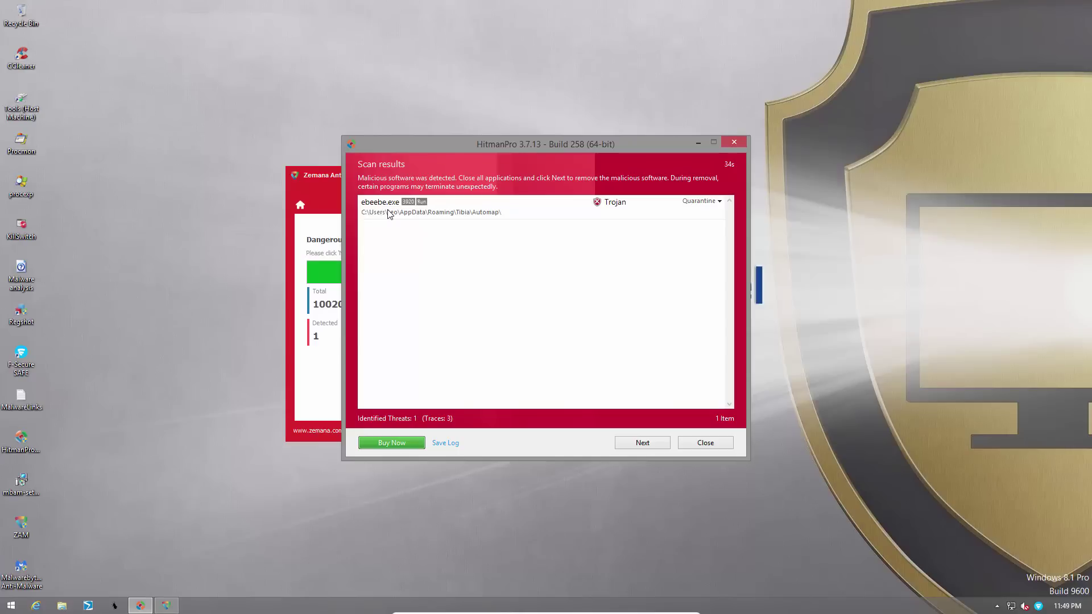
right_click(743, 604)
left_click(763, 562)
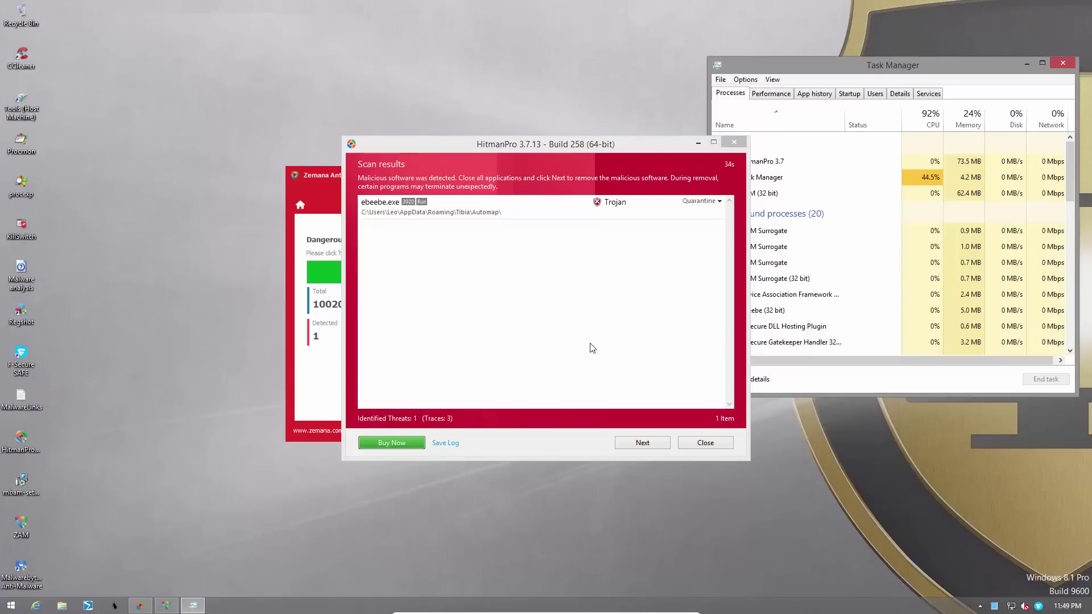
left_click_drag(791, 63, 706, 36)
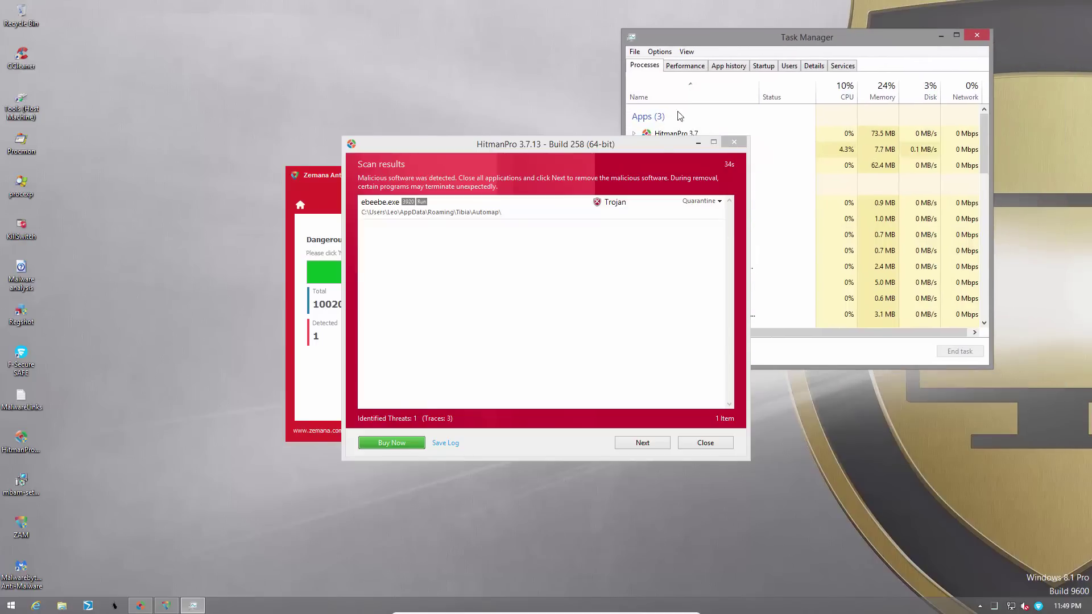
left_click_drag(650, 157, 467, 206)
left_click(682, 217)
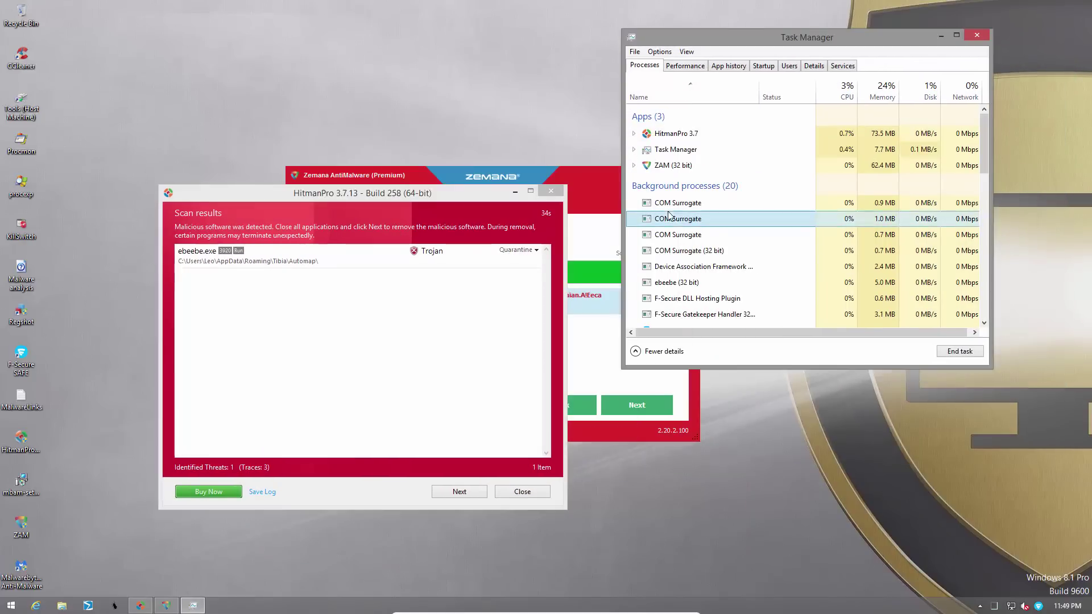
scroll(692, 238, "down", 1)
left_click(694, 237)
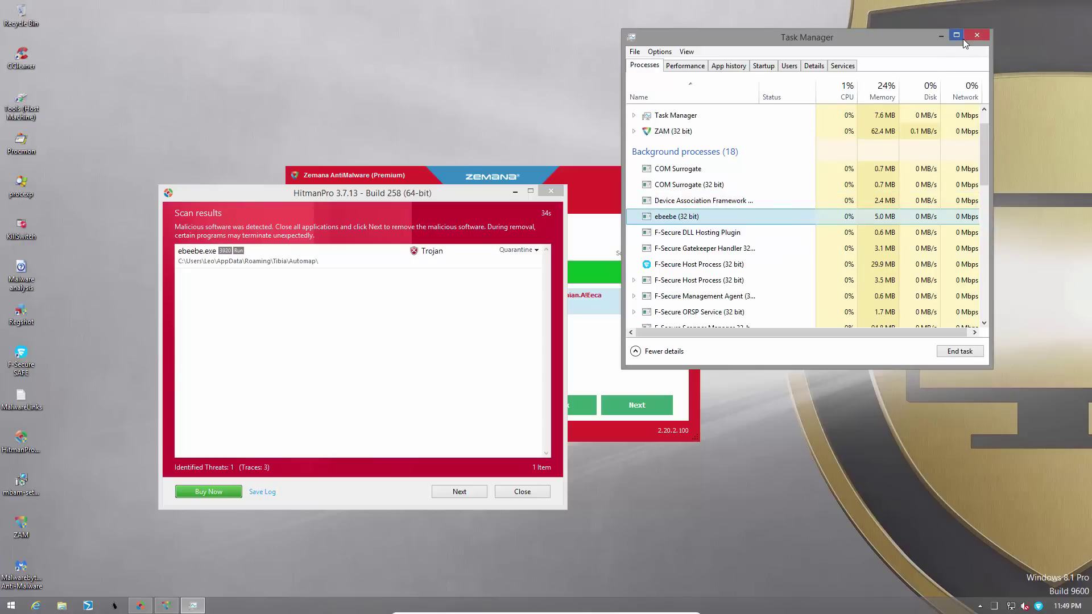
left_click(978, 36)
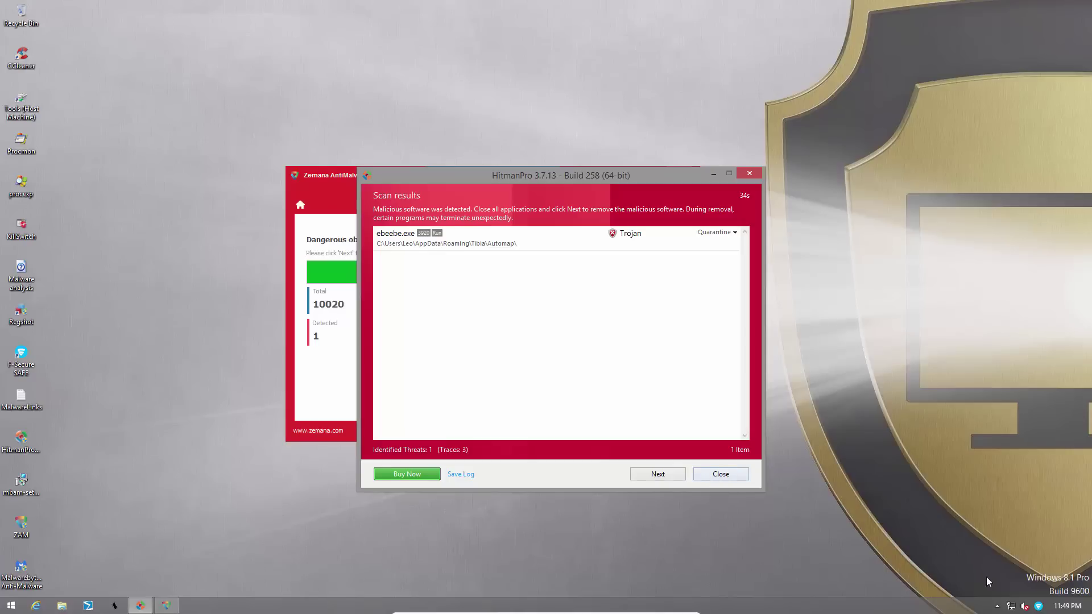
Step: Minimize HitmanPro, then check F-Secure's Tools, Status and DeepGuard settings, closing them with OK
left_click(1038, 605)
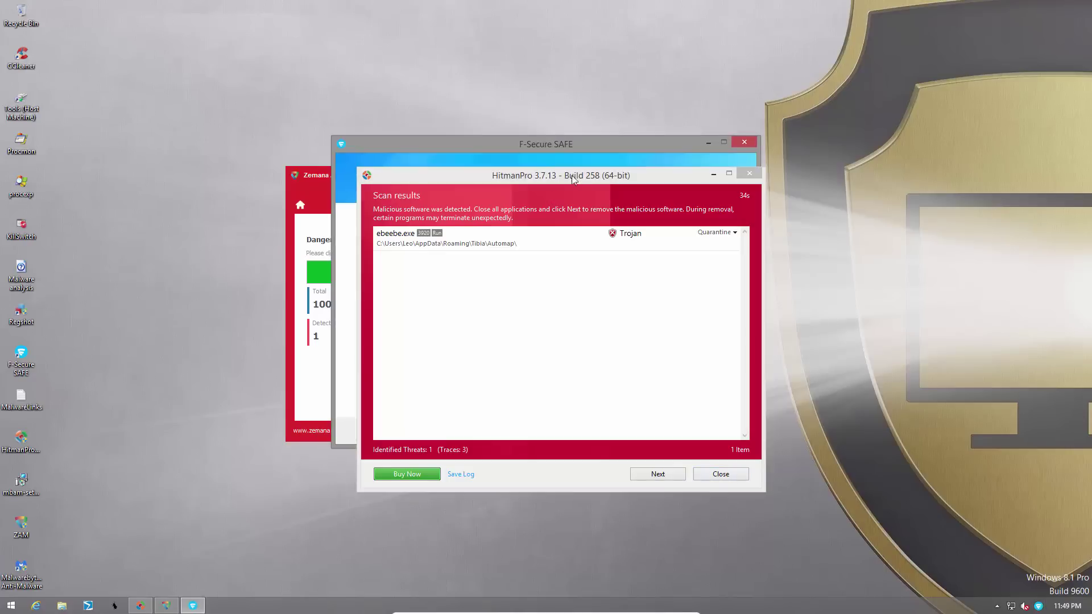
left_click(713, 174)
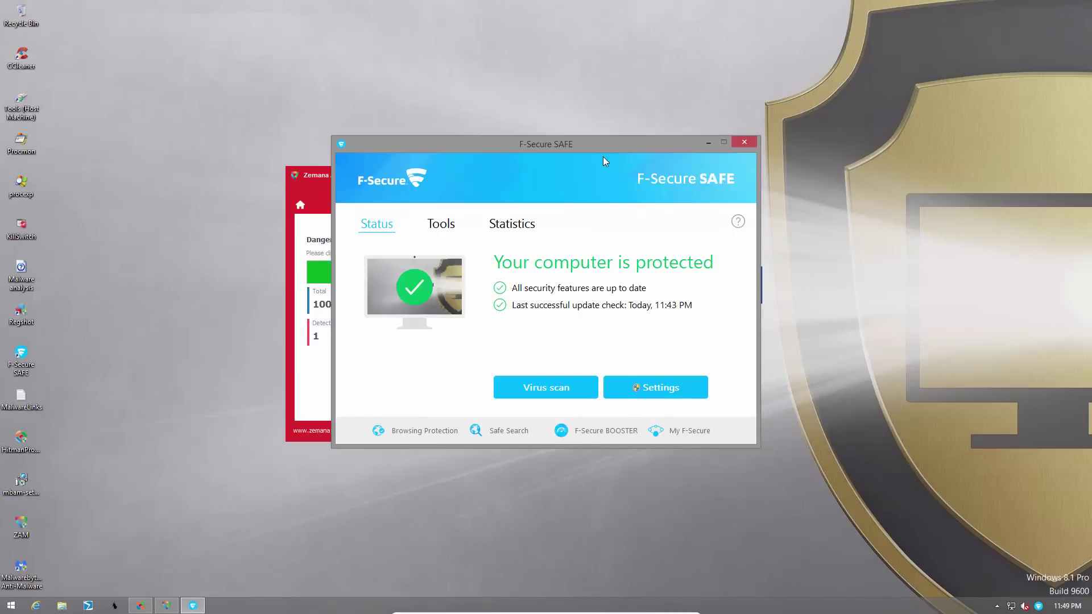
left_click(441, 223)
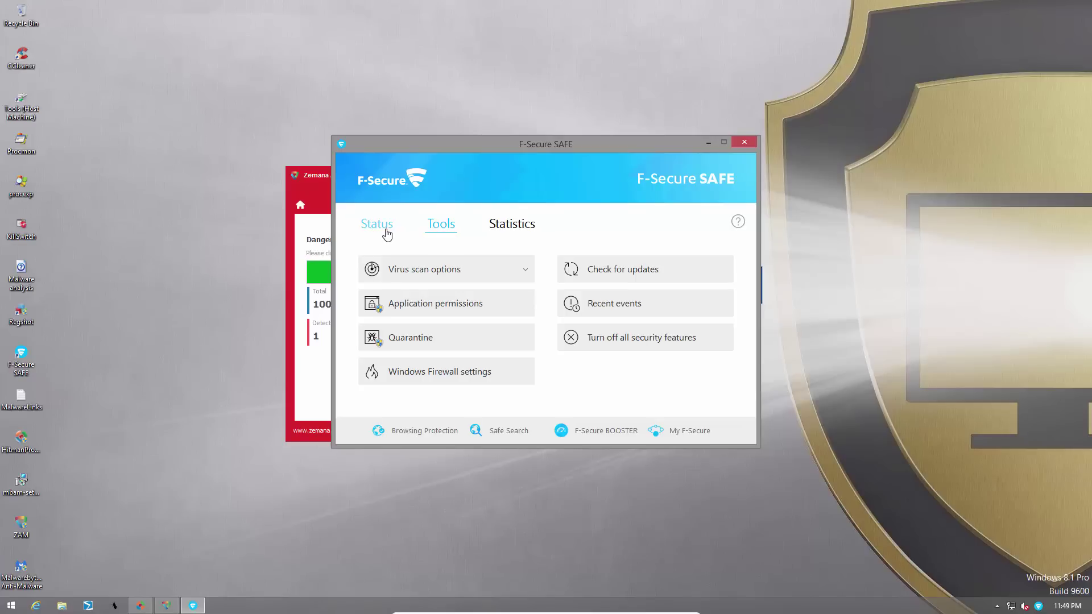
left_click(382, 225)
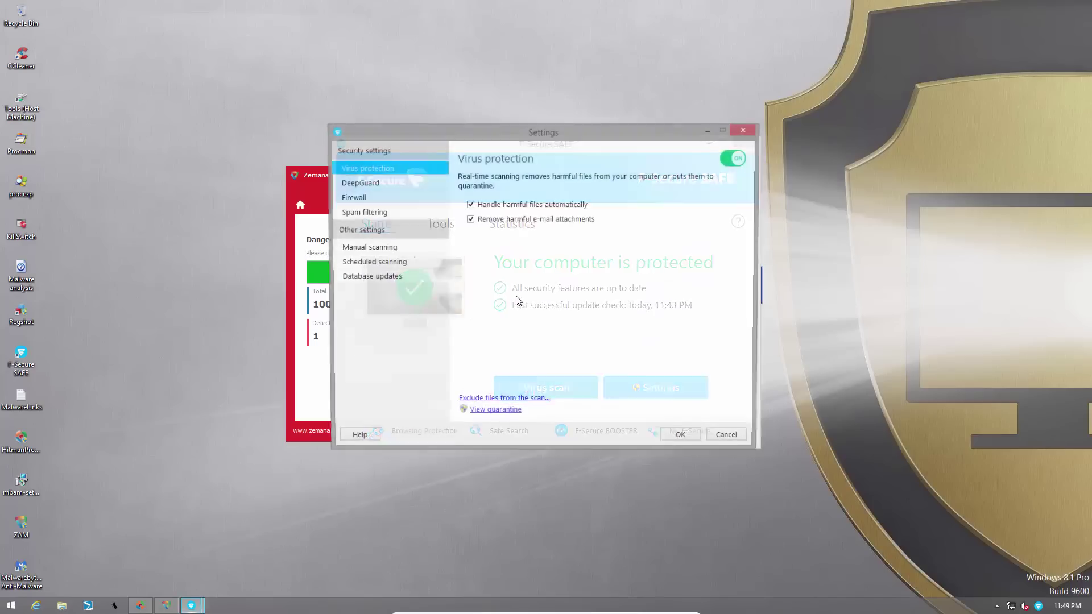
left_click(359, 182)
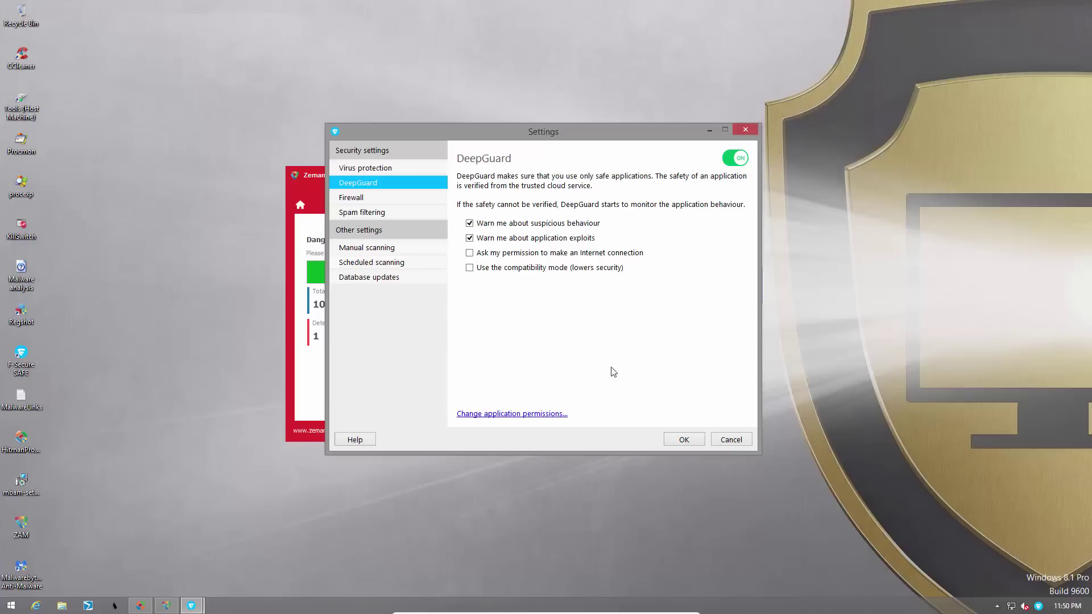
left_click(684, 439)
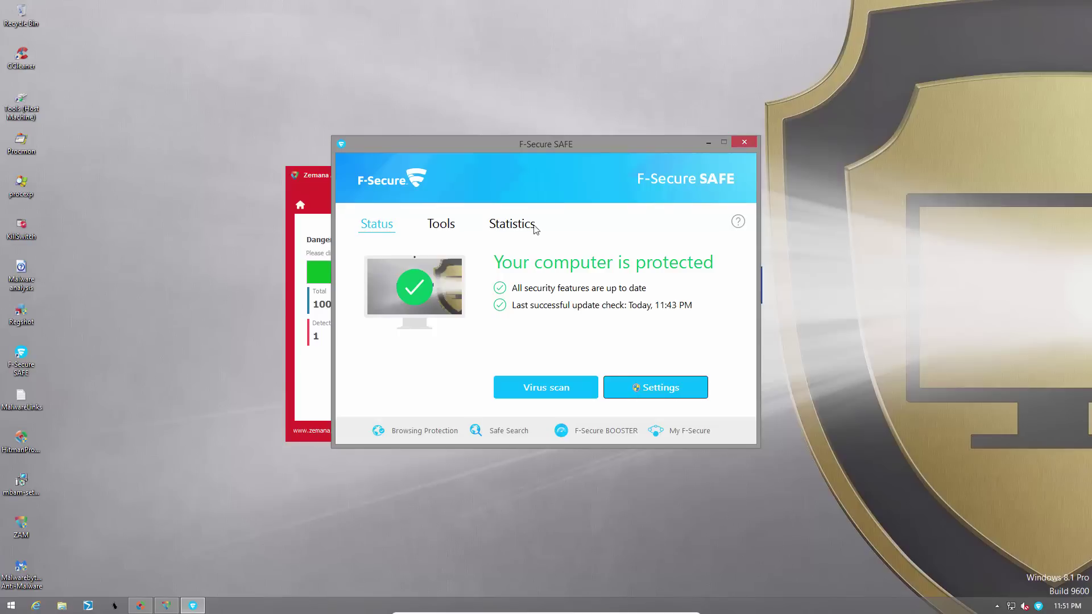
Step: Bring forward Zemana's ebeebe.exe results, then minimize the Zemana window
left_click(302, 385)
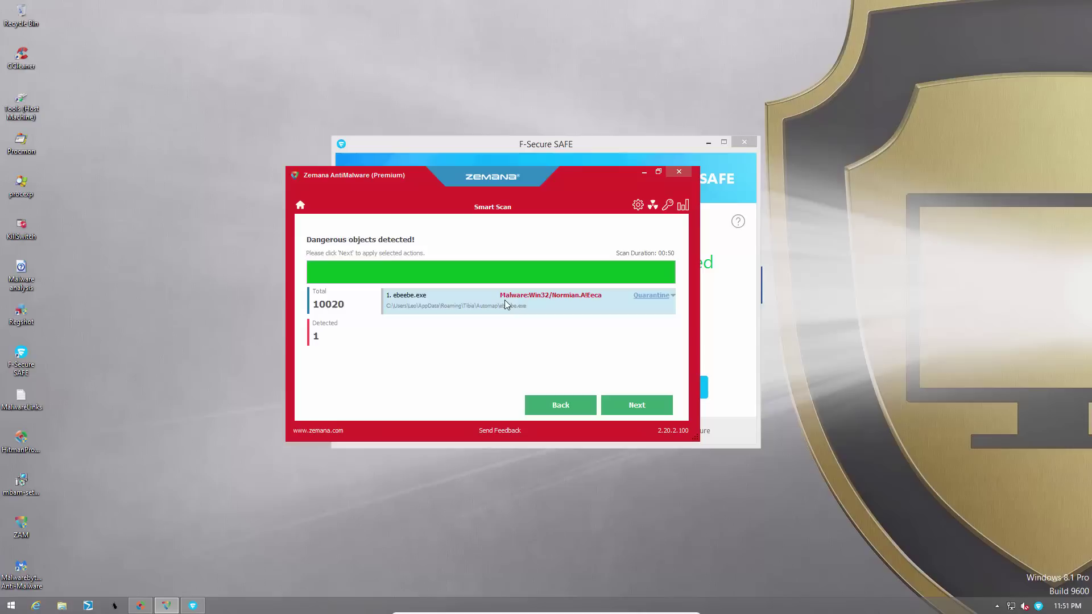
left_click(644, 172)
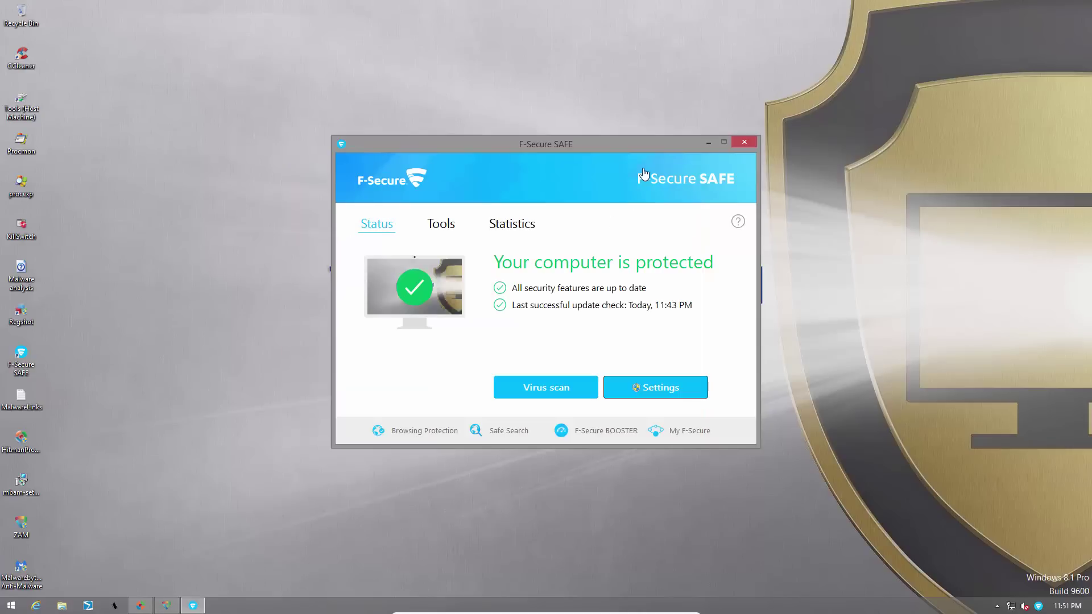